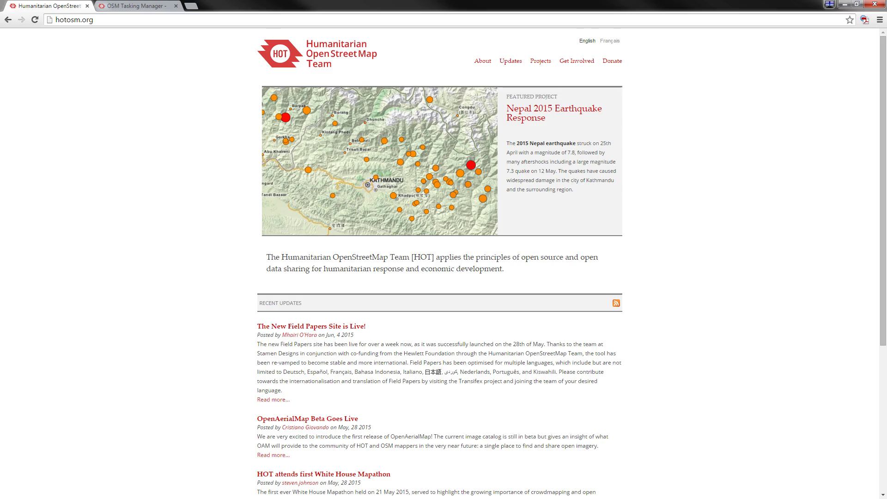
Switch to the OSM Tasking Manager, search for project 1090 and open the Nepal Earthquake, 2015 (Additional affected districts) project.
left_click(116, 5)
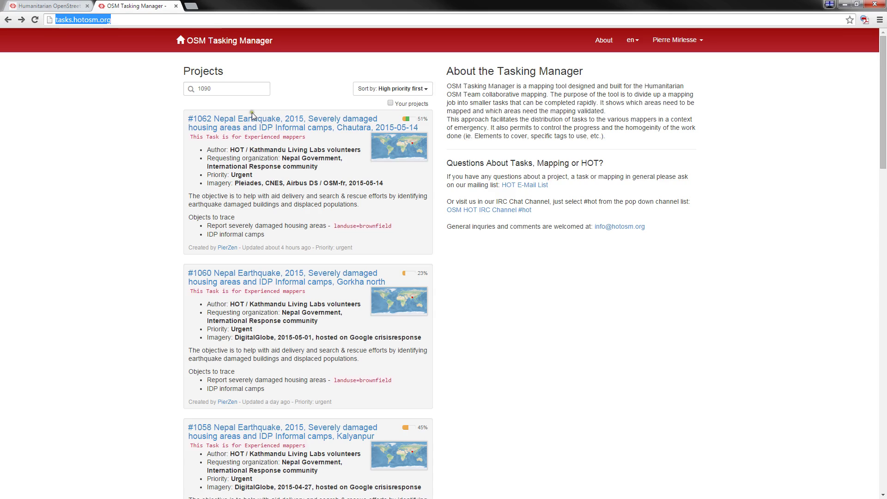
left_click(237, 89)
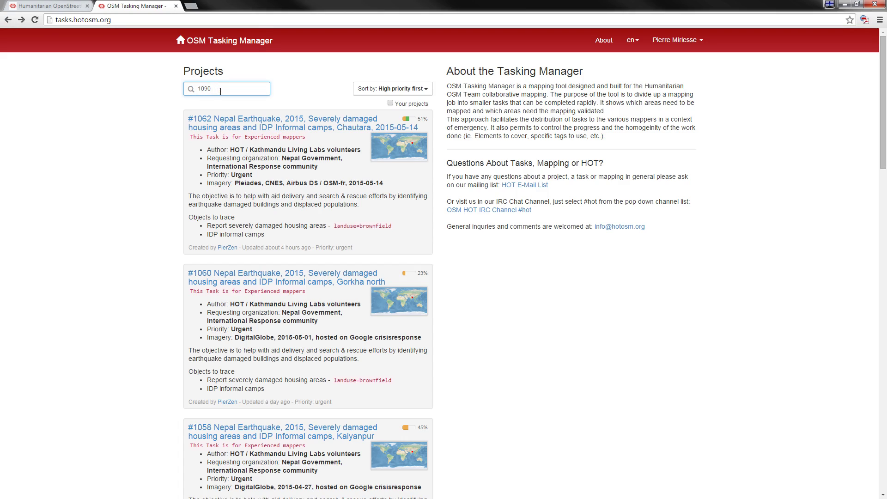
key("Return")
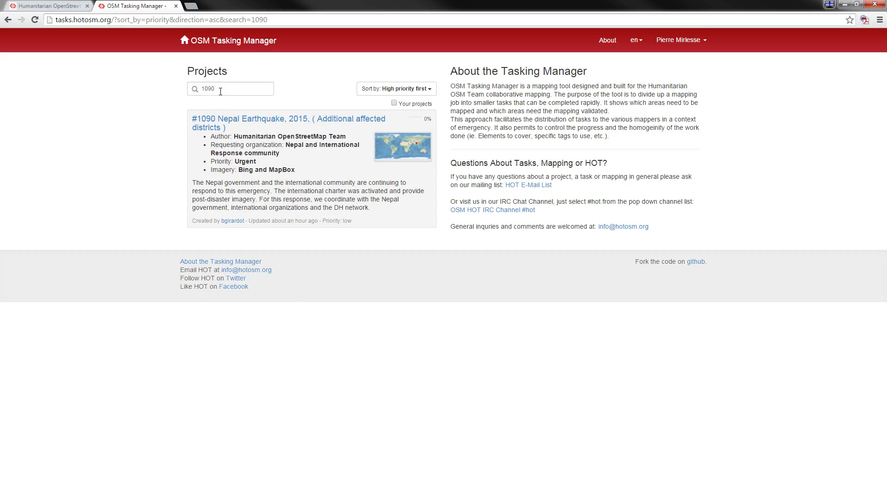
left_click(227, 125)
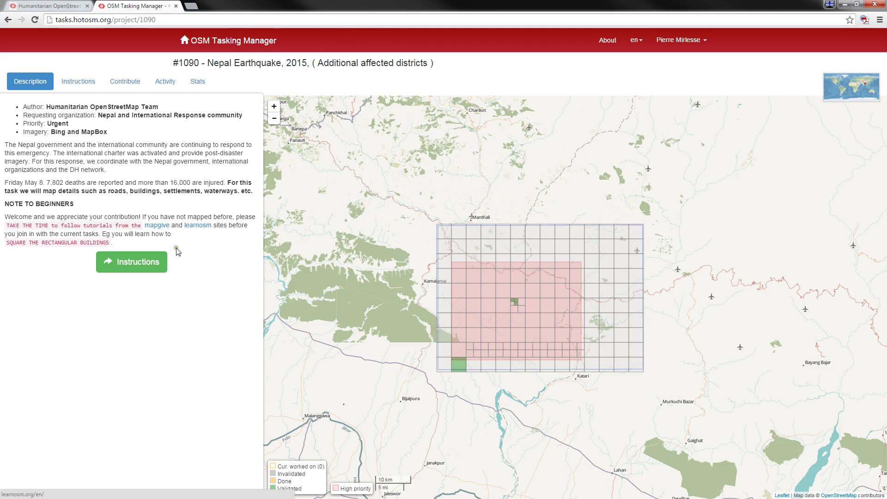
Read the project's mapping instructions, including the tagging guide for roads, buildings, residential areas and waterways.
left_click(149, 264)
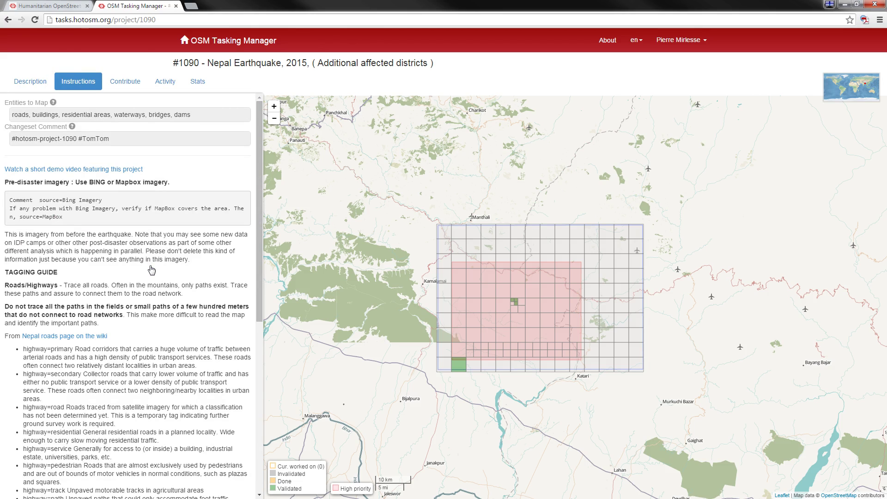
scroll(148, 272, "down", 2)
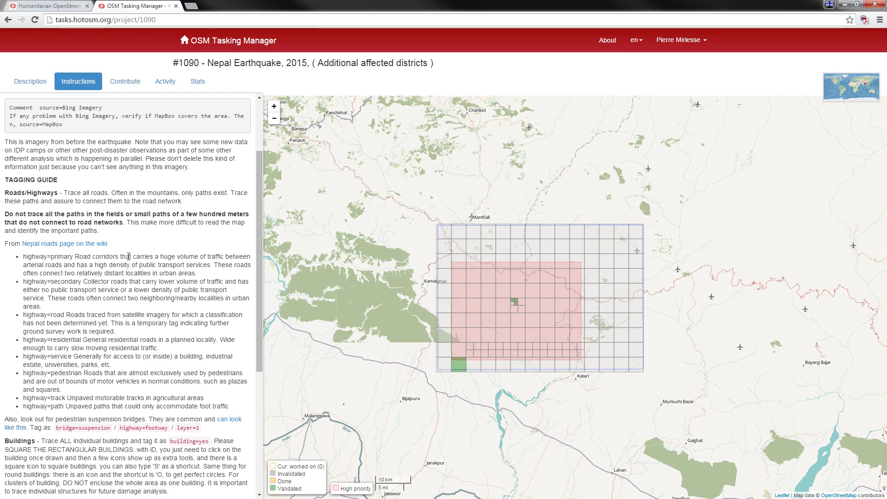
scroll(128, 256, "down", 3)
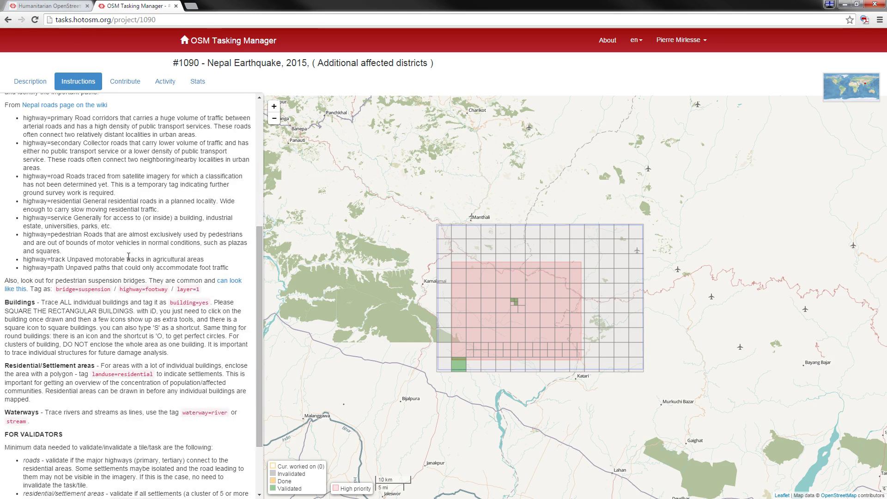
scroll(128, 256, "up", 1)
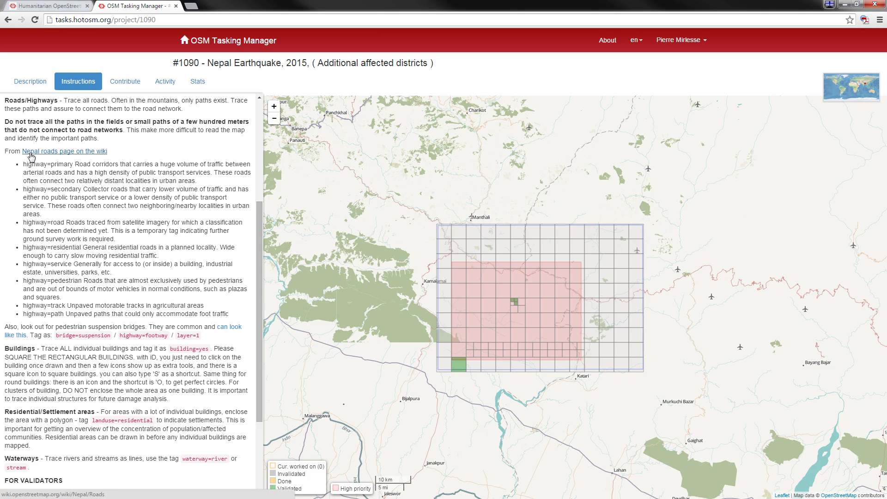
scroll(73, 253, "down", 3)
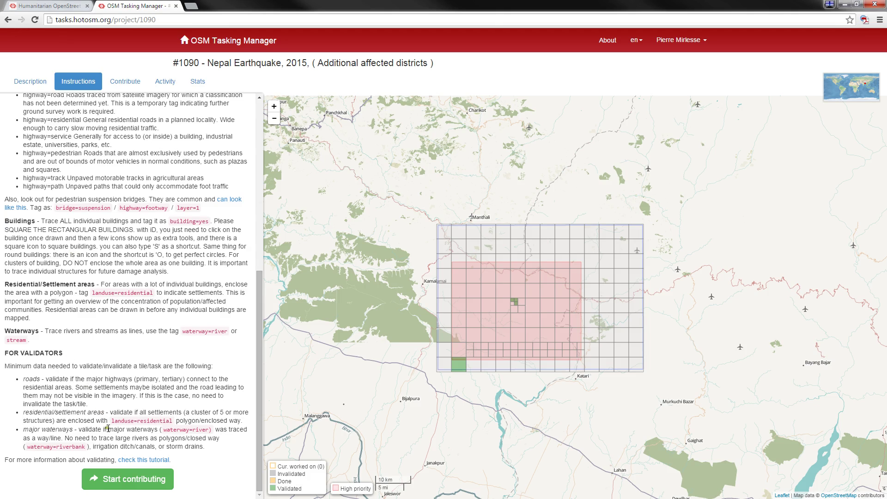
Start contributing to the project and select the task square on the eastern edge of the high-priority area.
left_click(122, 480)
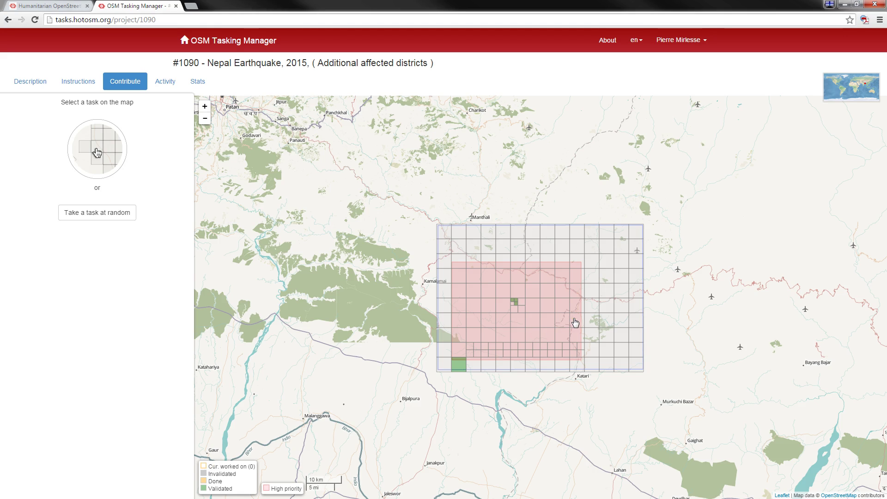
scroll(576, 323, "up", 1)
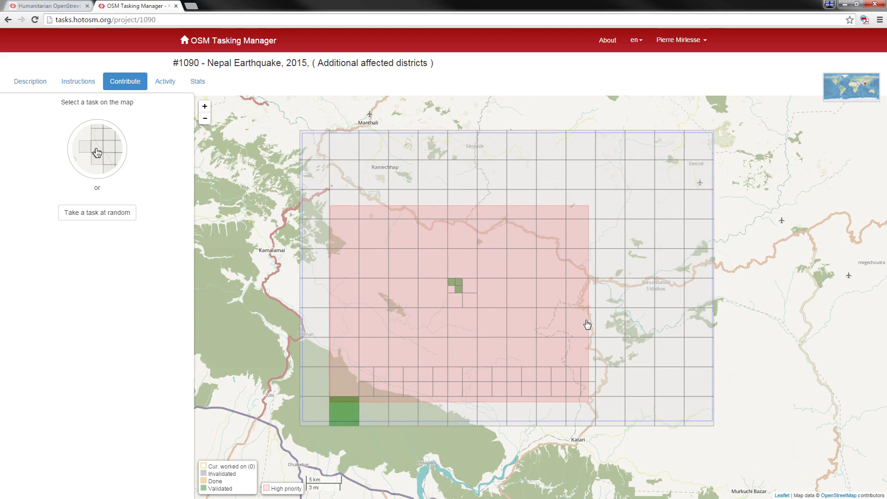
left_click(587, 325)
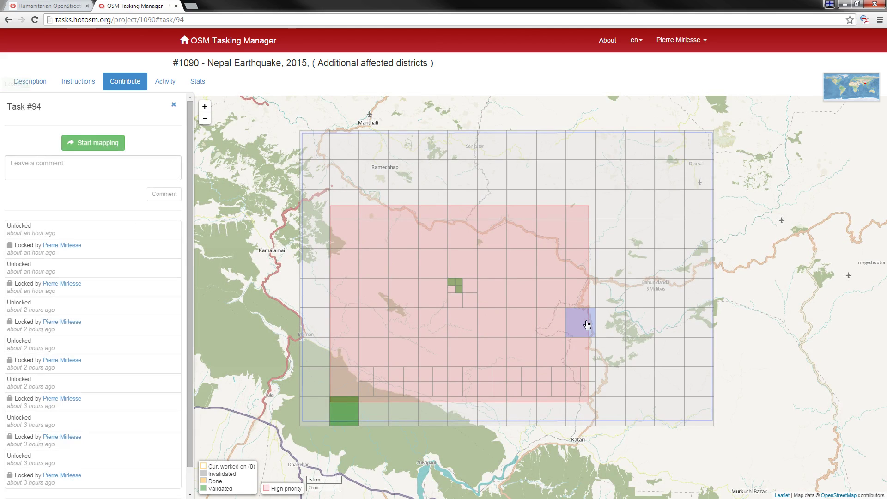
Start mapping the selected task and open it in the iD editor.
left_click(107, 147)
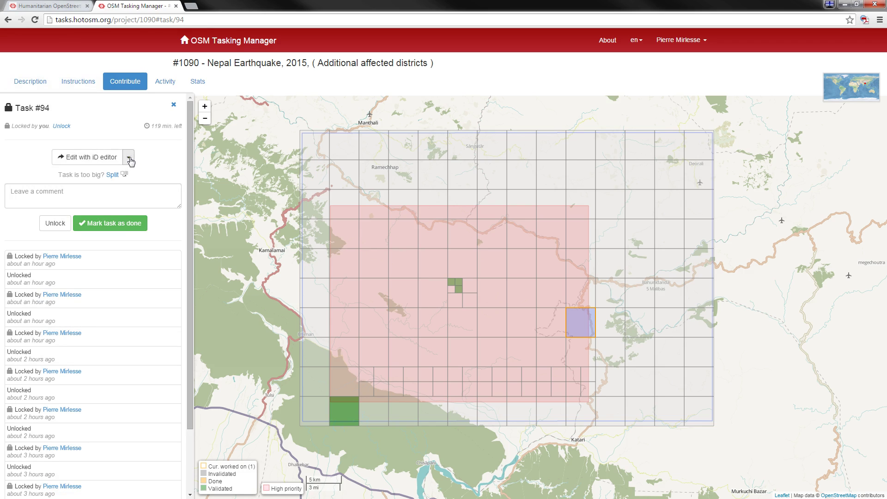
left_click(129, 158)
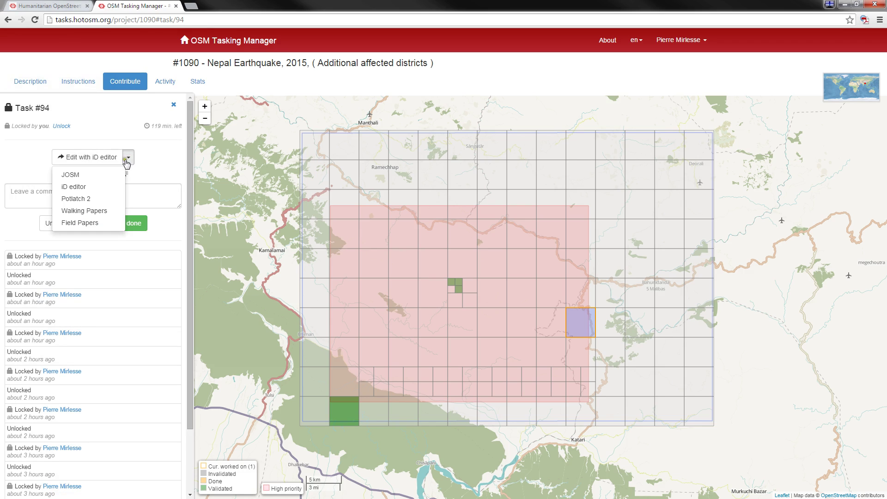
left_click(78, 188)
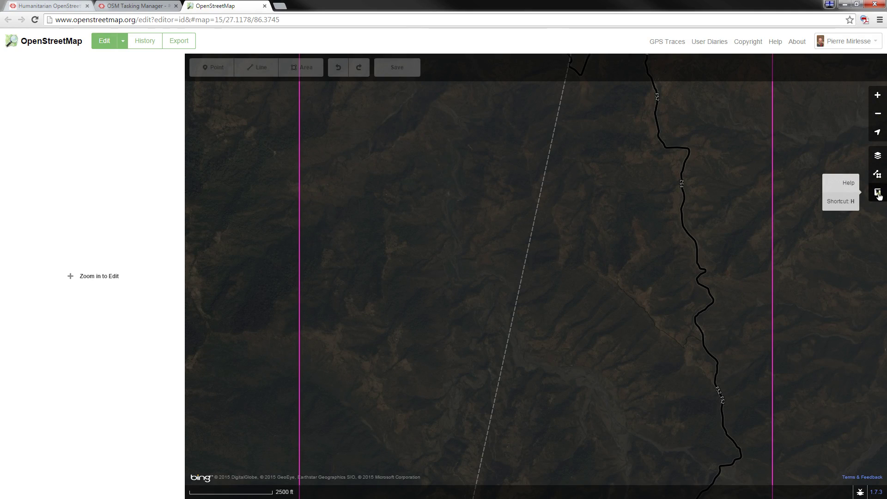
Brighten the Bing aerial imagery background to the lightest level and close the background settings.
left_click(877, 96)
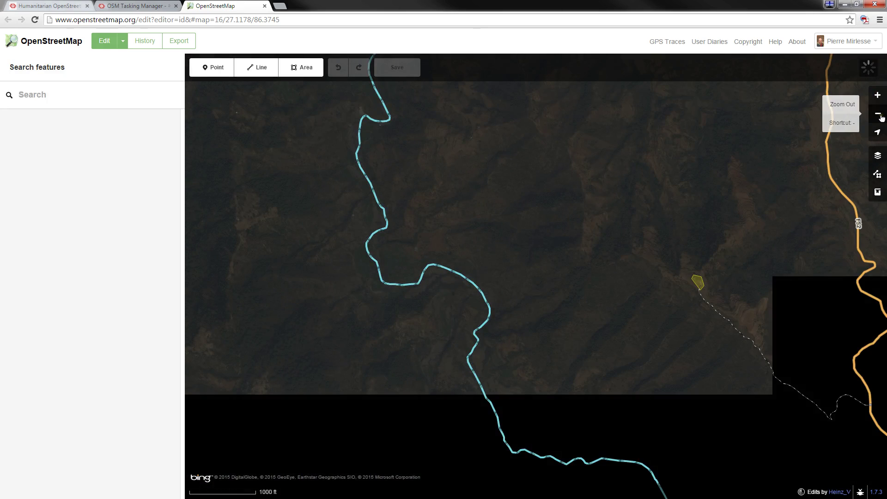
left_click(880, 118)
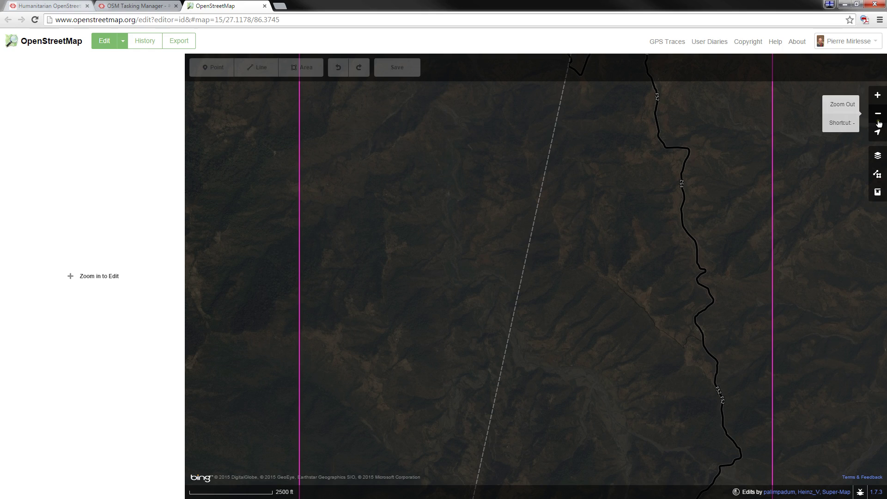
left_click(878, 157)
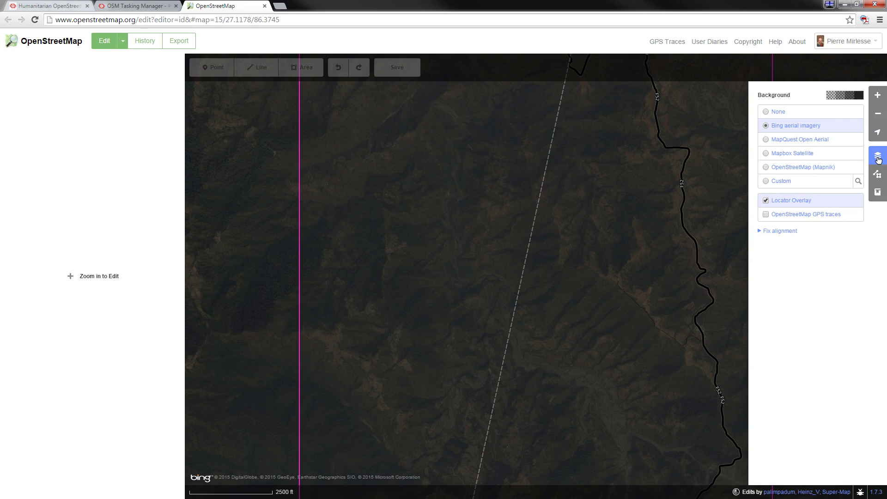
left_click(830, 97)
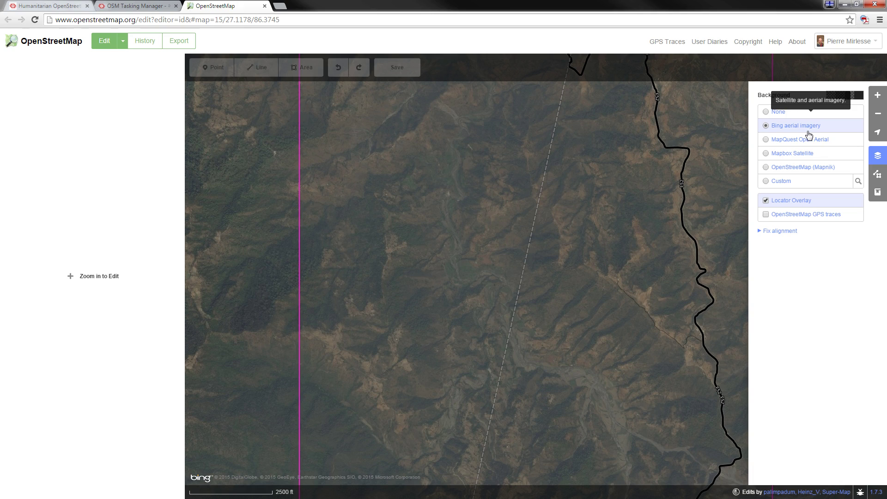
left_click(880, 160)
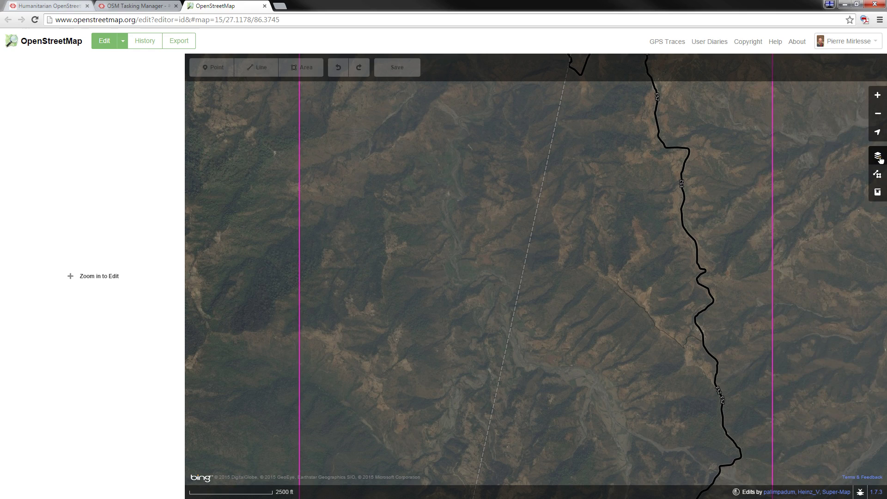
View the editor's help page and close it again.
left_click(879, 195)
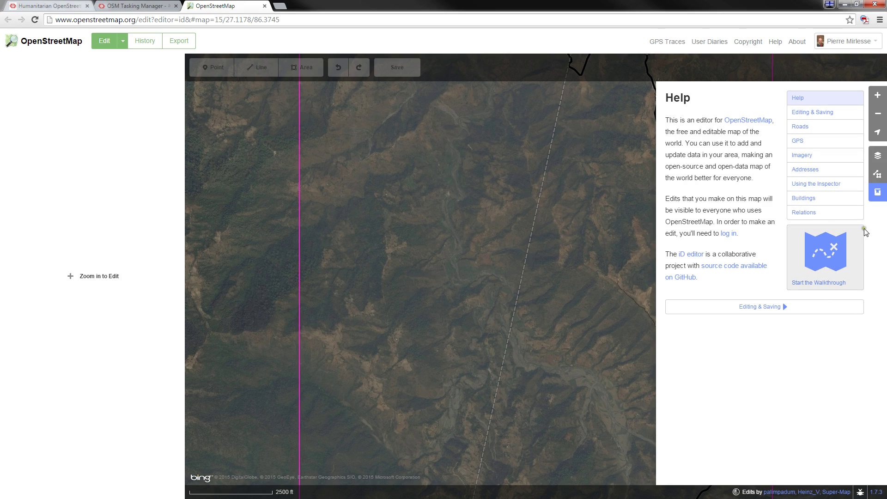
left_click(878, 194)
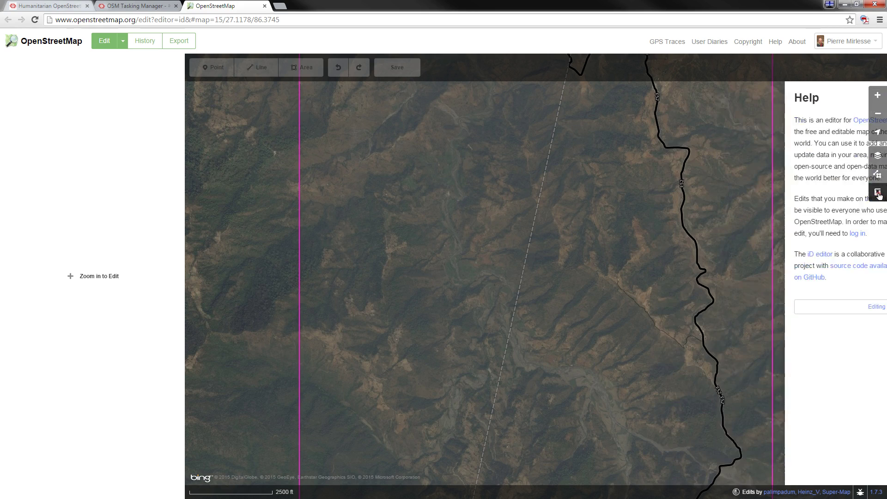
Examine the northern part of the task square around the residential area beside the winding road.
left_click_drag(651, 151, 645, 244)
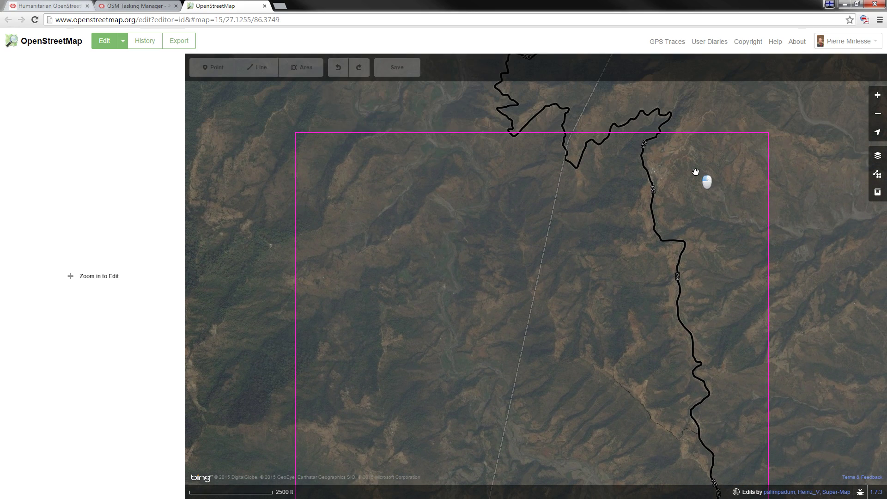
left_click_drag(699, 174, 689, 187)
scroll(649, 187, "up", 3)
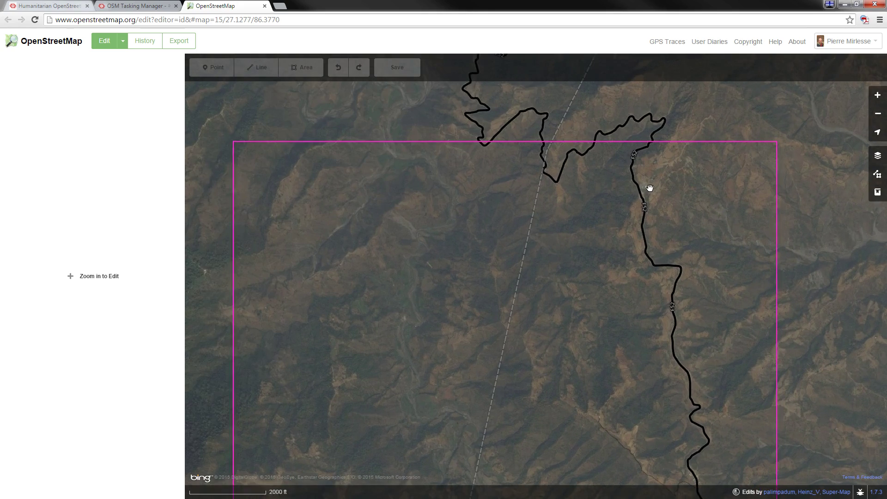
scroll(650, 188, "up", 3)
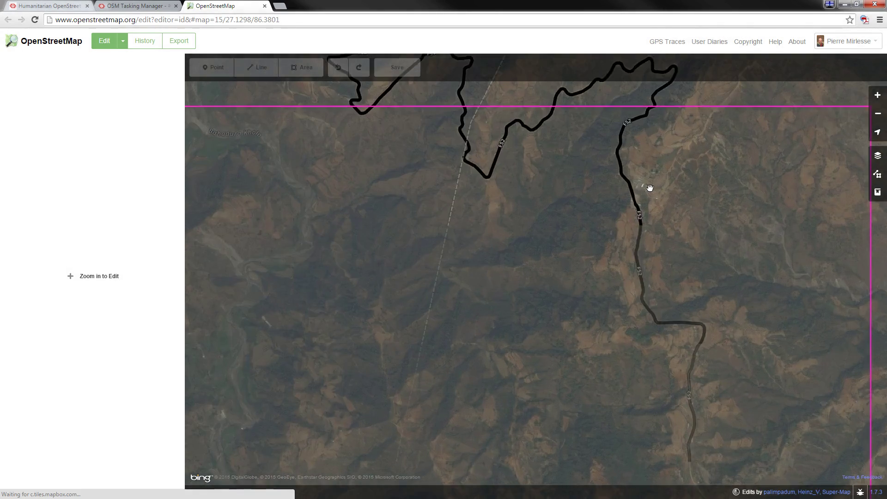
left_click(650, 187)
scroll(649, 188, "up", 3)
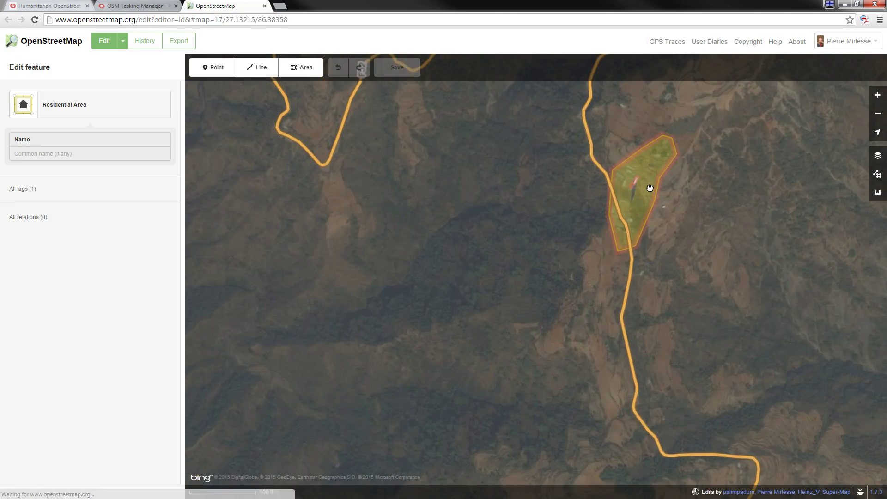
left_click(700, 158)
left_click_drag(700, 158, 680, 257)
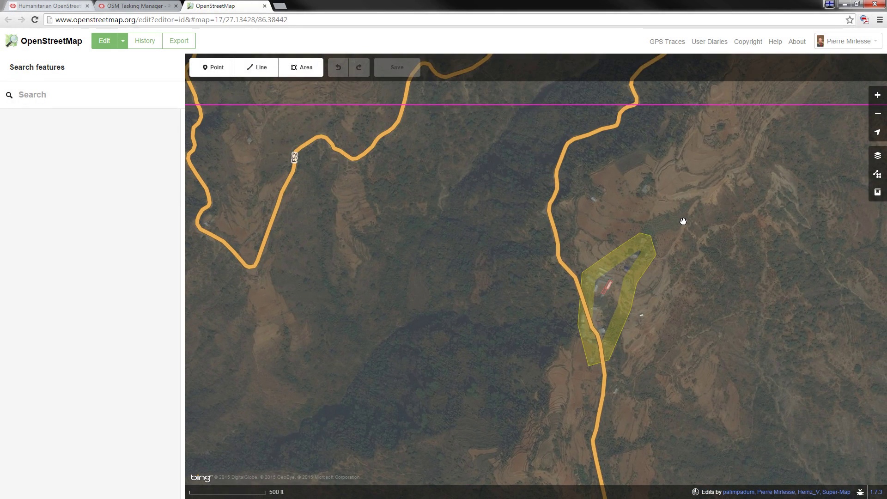
Inspect the attributes of the secondary road and of the residential area beside it, leaving both deselected.
left_click(601, 133)
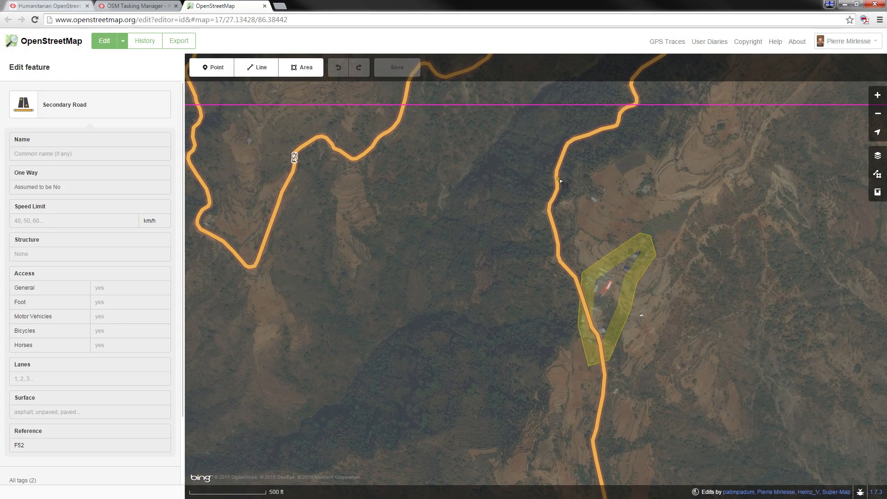
left_click(559, 189)
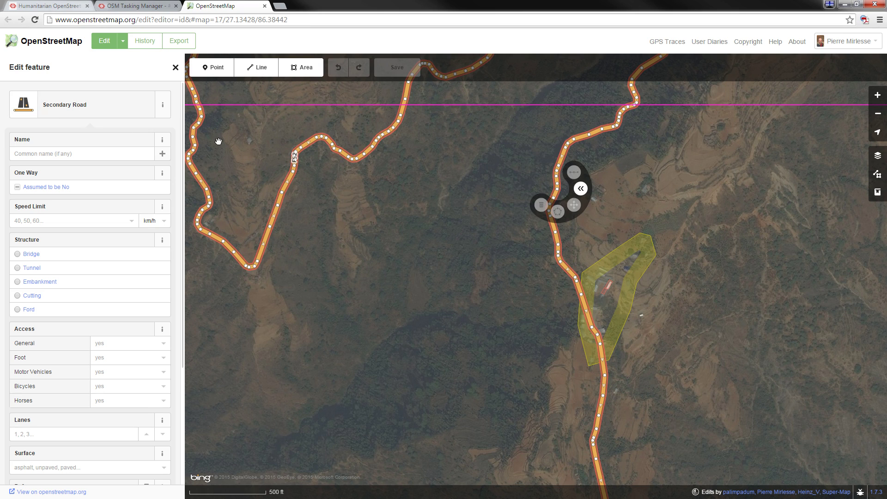
left_click(616, 252)
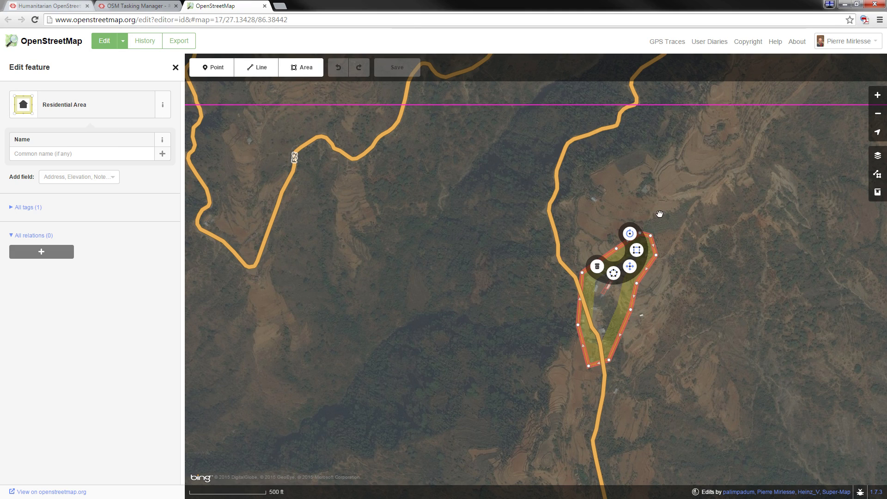
left_click(604, 211)
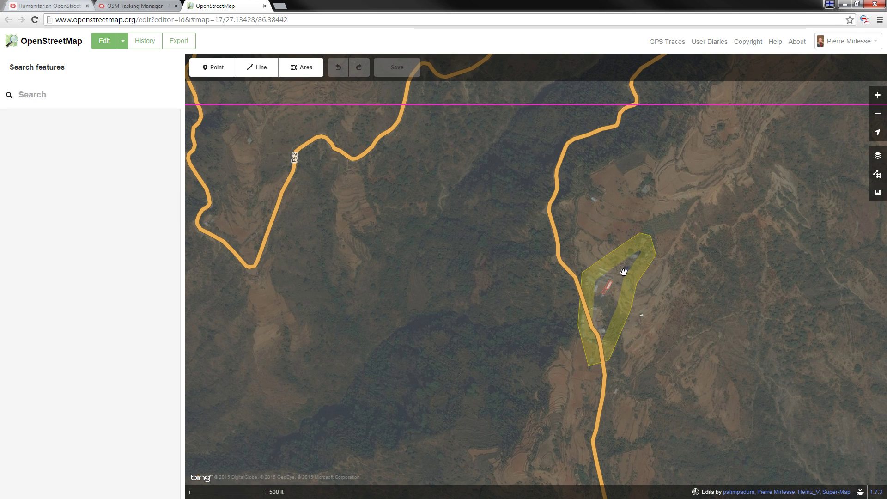
Inspect the mapped red building inside the residential area and deselect it.
scroll(623, 272, "up", 3)
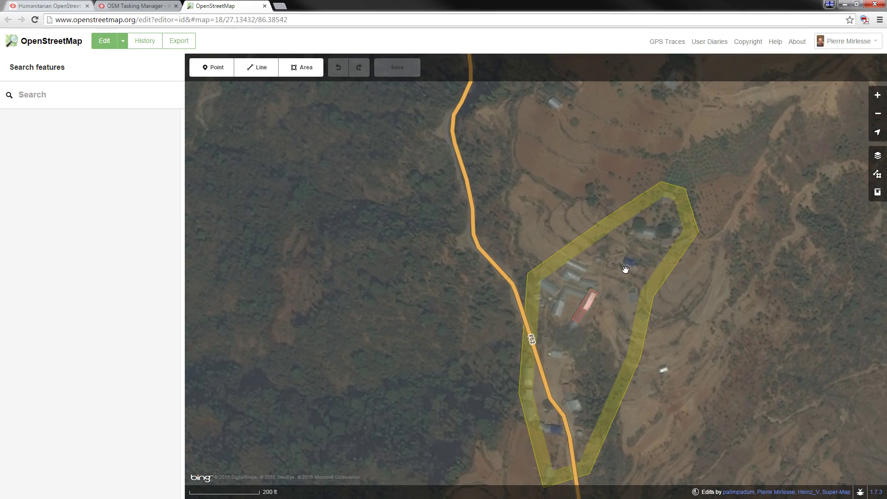
scroll(625, 270, "up", 1)
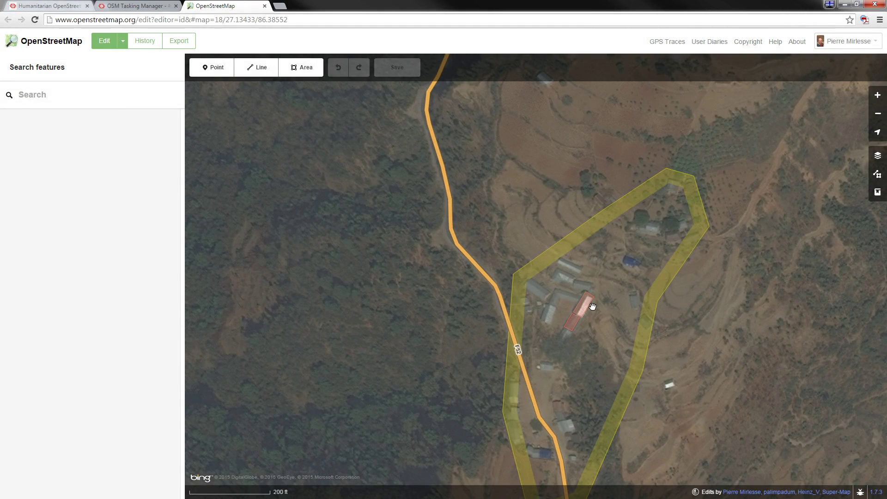
left_click(582, 322)
key("Escape")
left_click(654, 184)
Display mapped areas in No Fill (Wireframe) mode so the background imagery is unobstructed.
left_click(878, 174)
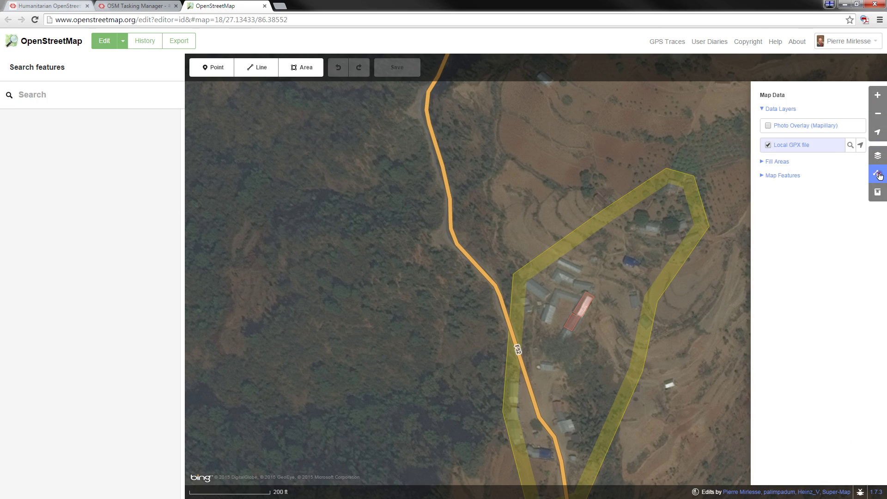
left_click(779, 164)
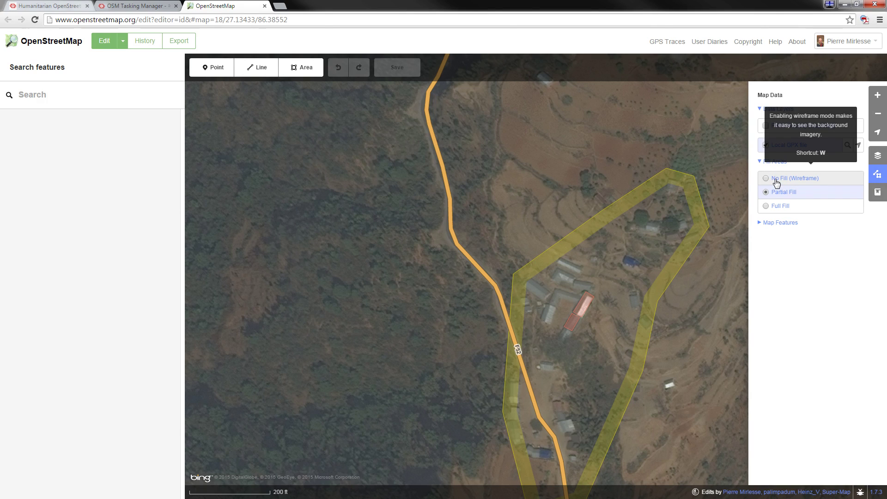
left_click(777, 180)
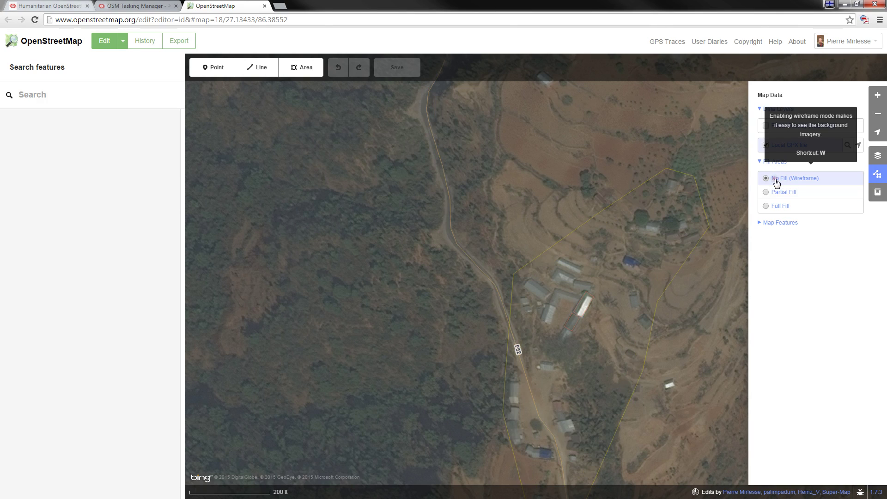
left_click(869, 179)
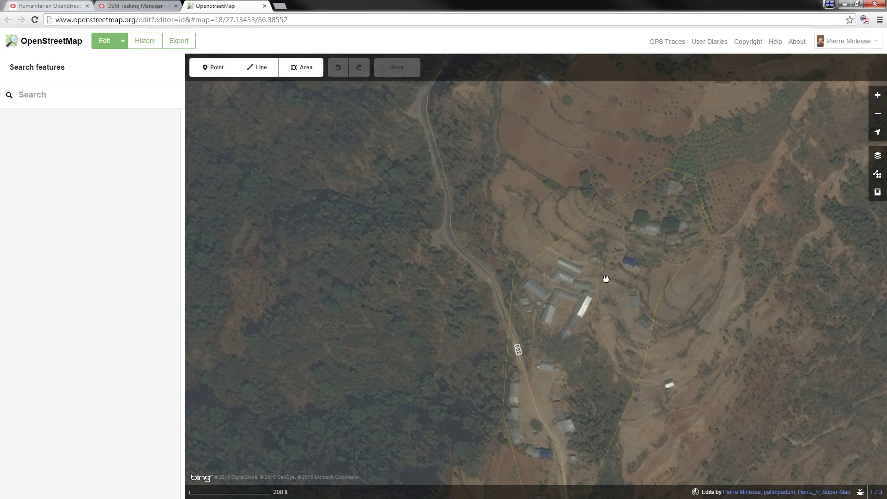
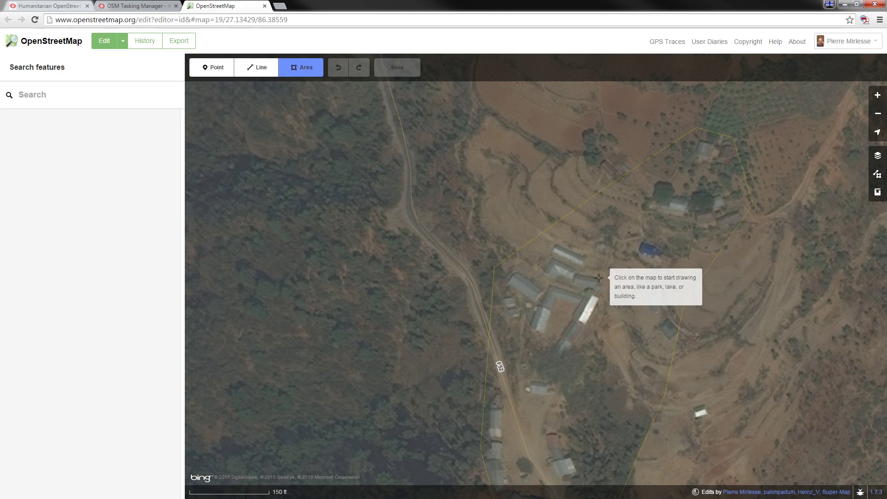
Trace the four corners of the small grey-roofed building just north of the bright white roof as an area.
left_click(598, 278)
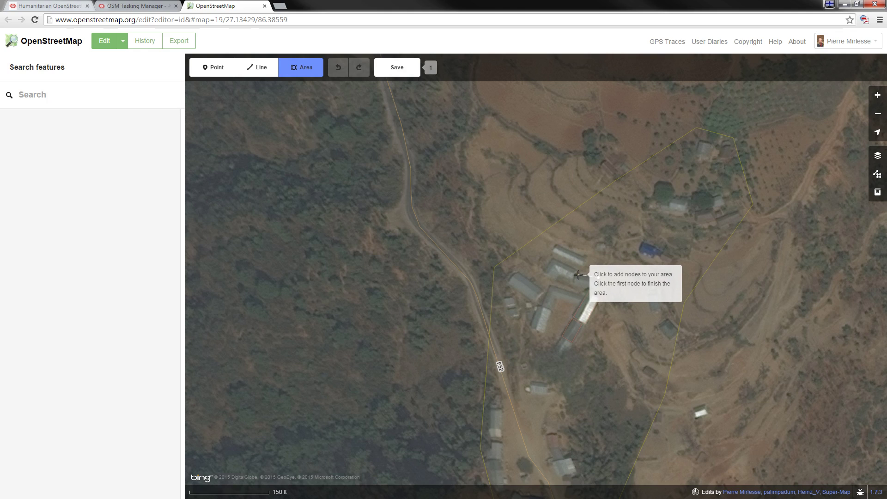
scroll(579, 275, "up", 3)
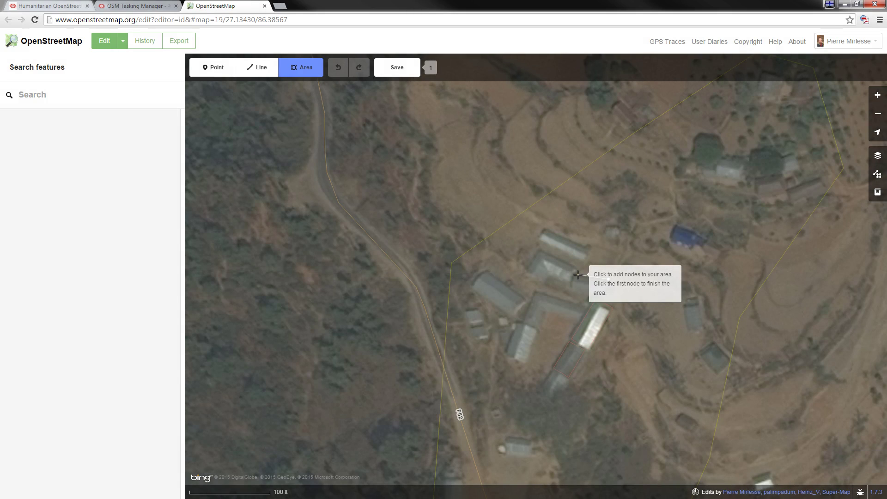
left_click(577, 274)
left_click(609, 279)
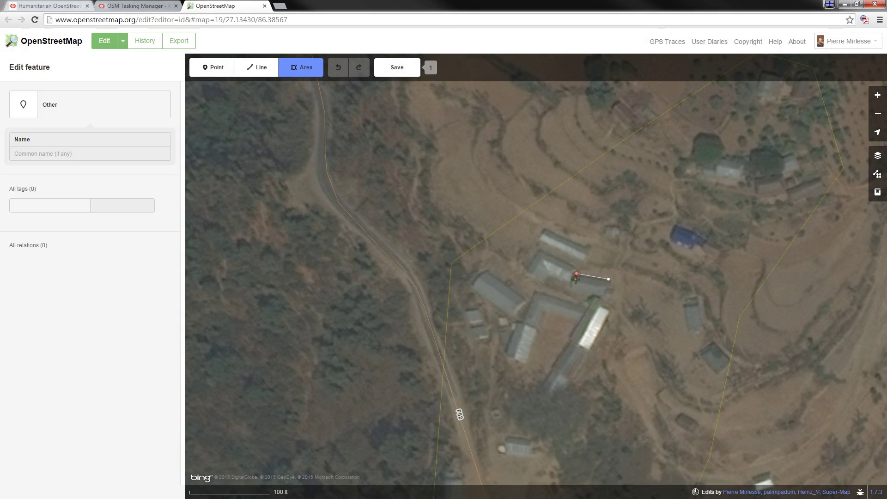
left_click(572, 290)
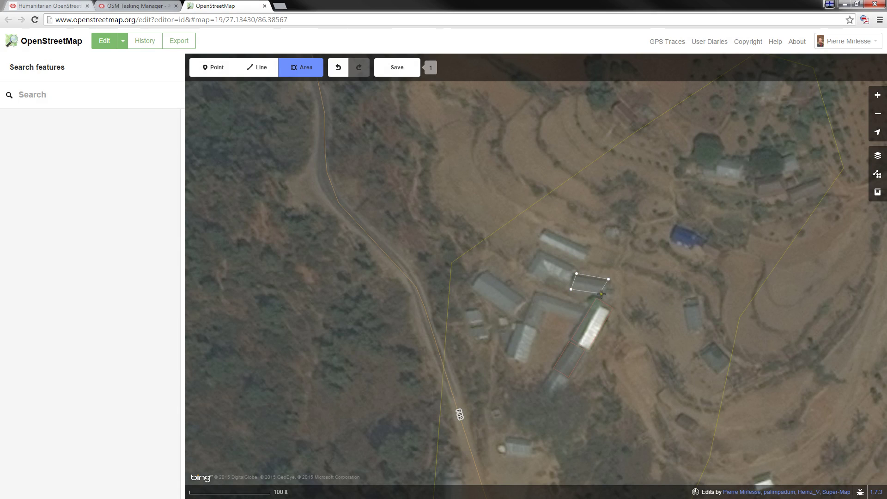
double_click(606, 295)
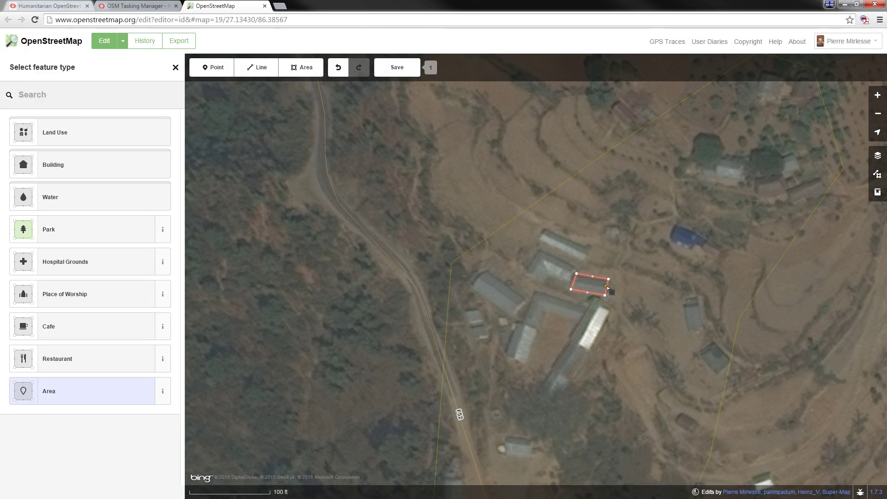
Classify the traced four-cornered area as a generic Building and square its corners.
left_click(608, 289)
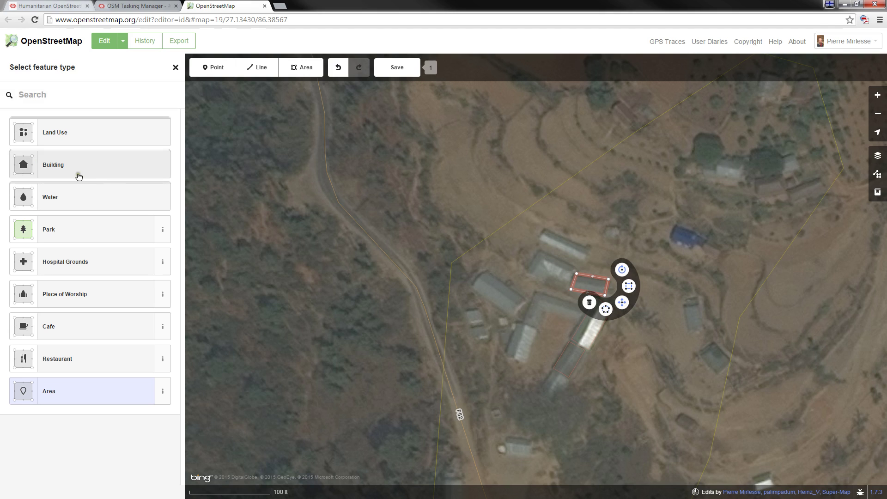
left_click(63, 173)
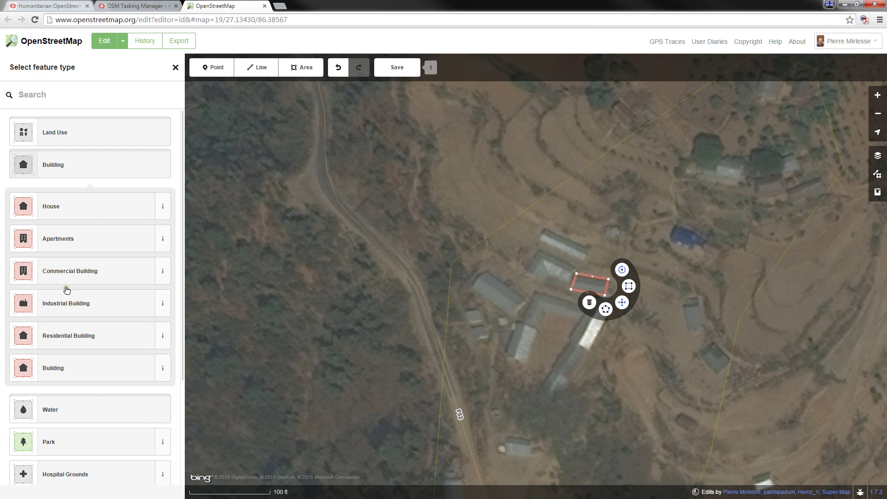
left_click(56, 371)
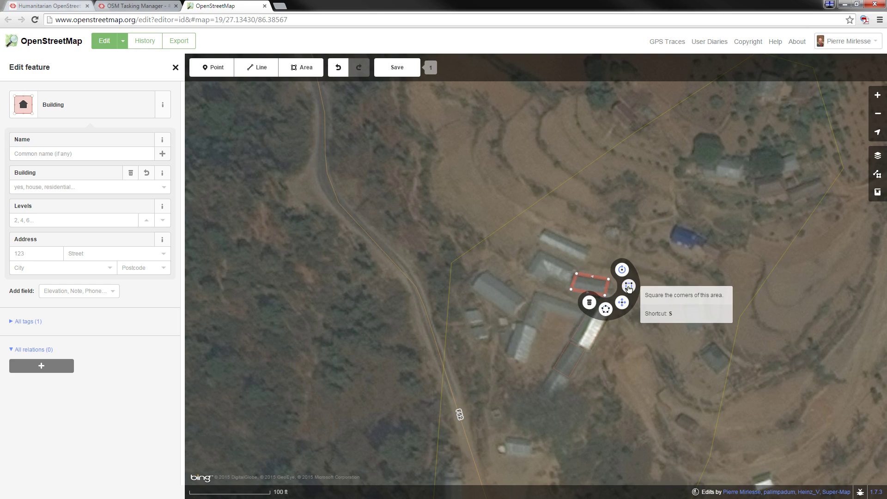
left_click(629, 289)
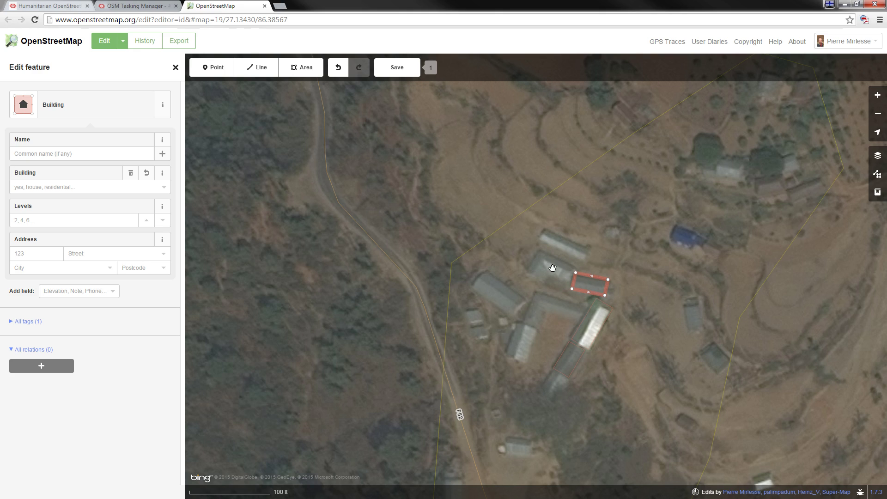
Trace the L-shaped building adjoining the west end of the newly mapped building as a six-cornered area.
scroll(555, 274, "up", 1)
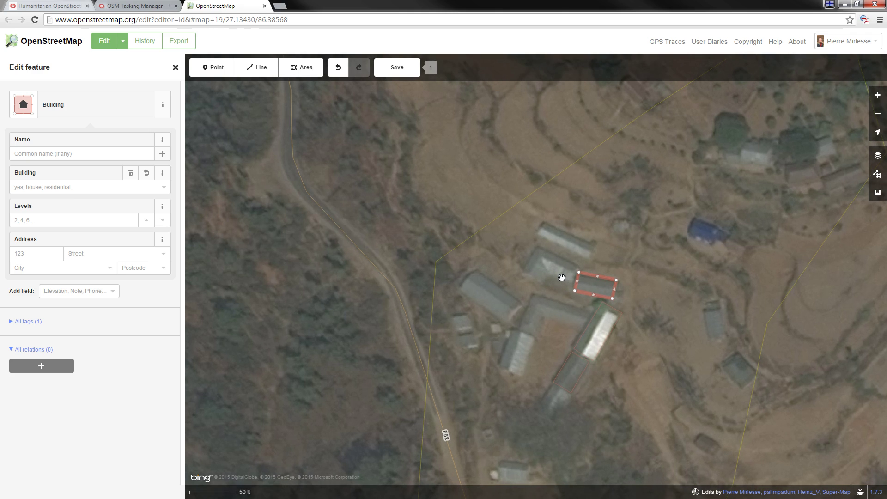
left_click(306, 67)
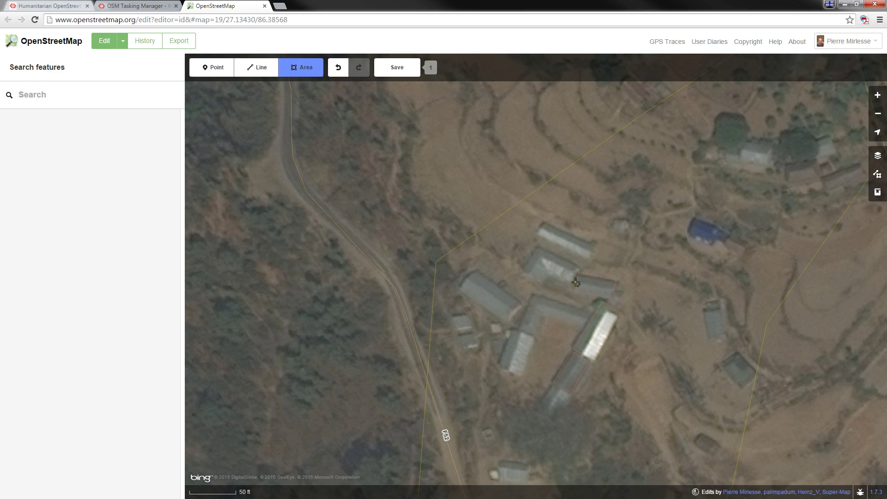
left_click(576, 283)
key("3")
left_click(571, 283)
left_click(578, 267)
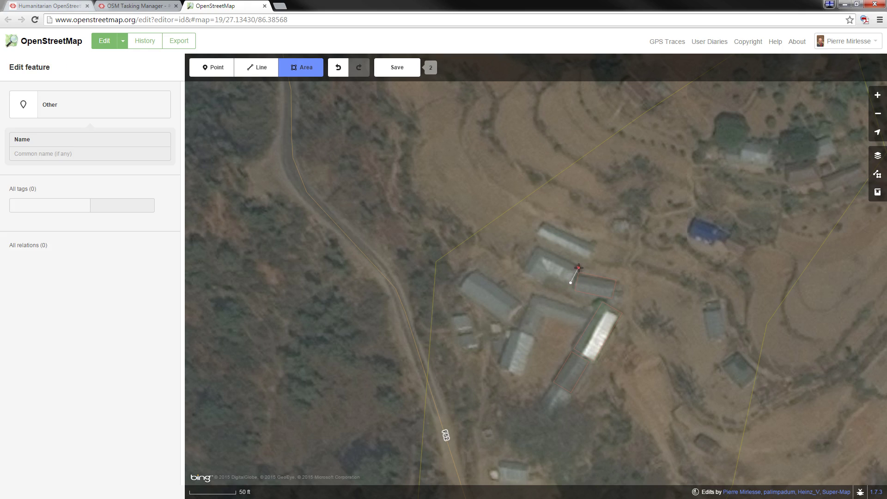
left_click(536, 246)
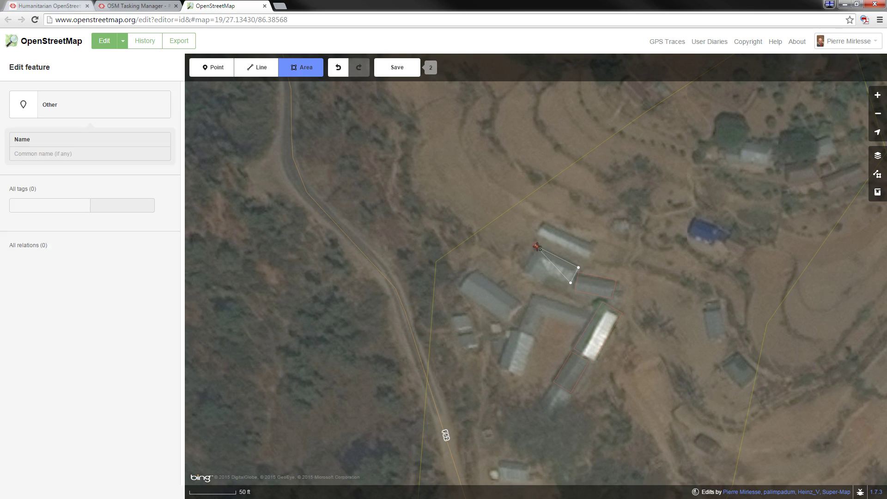
left_click(524, 272)
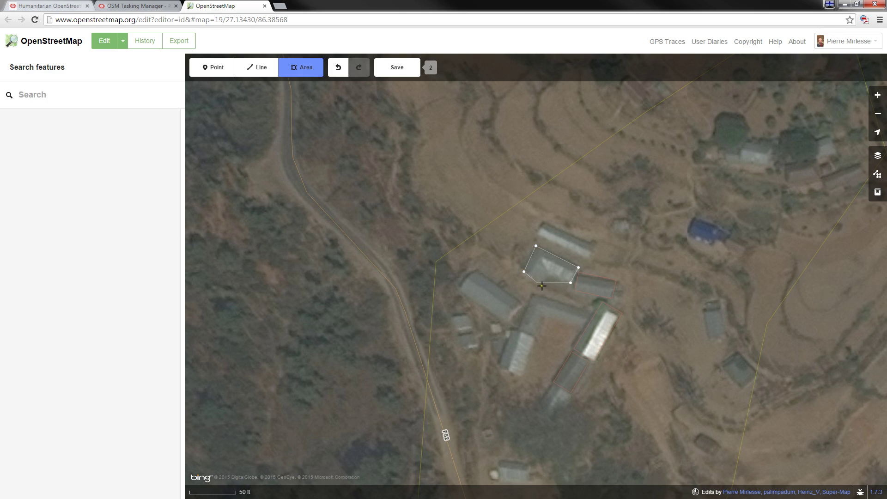
left_click(544, 283)
left_click(548, 274)
left_click(548, 273)
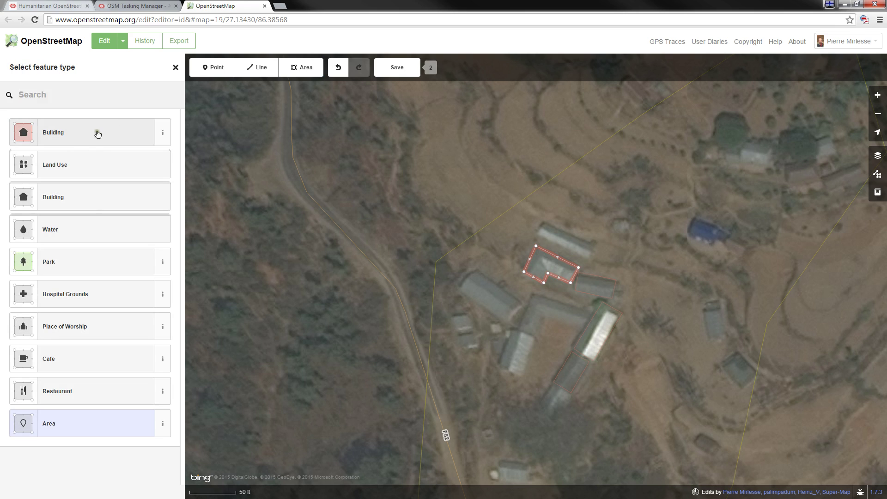
Classify the L-shaped area as Building, square its corners and deselect it.
left_click(72, 136)
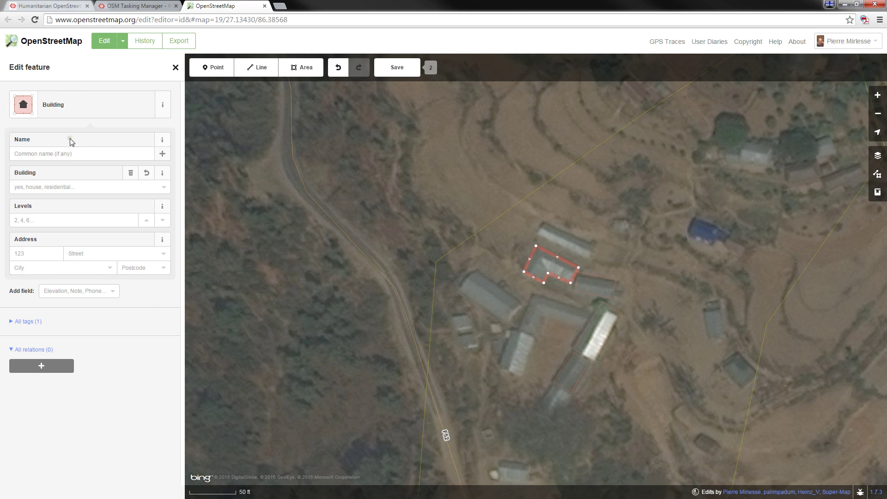
right_click(550, 254)
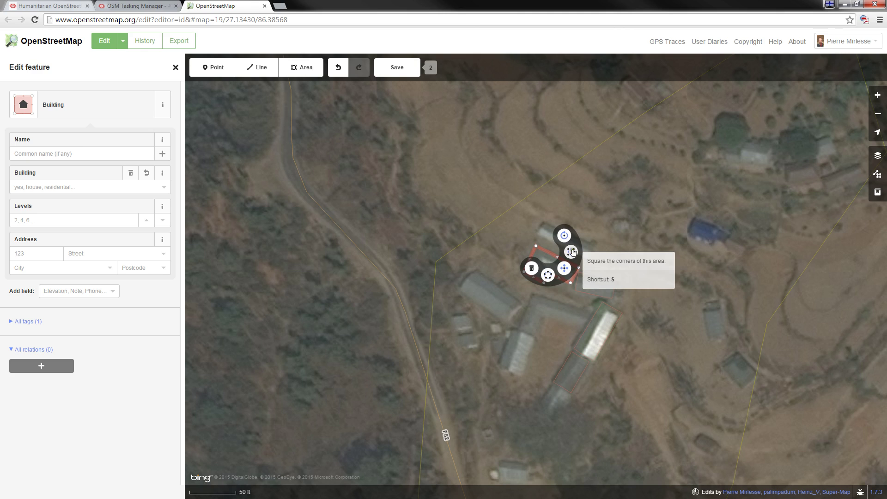
left_click(571, 252)
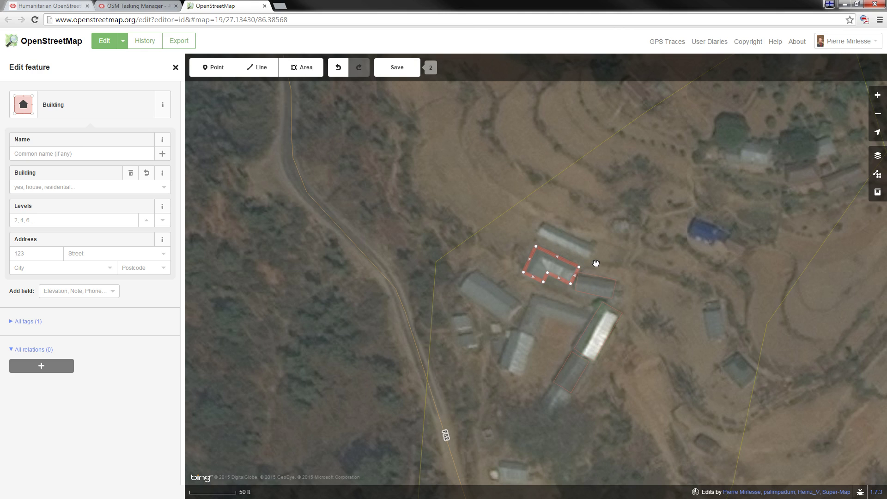
scroll(596, 264, "up", 2)
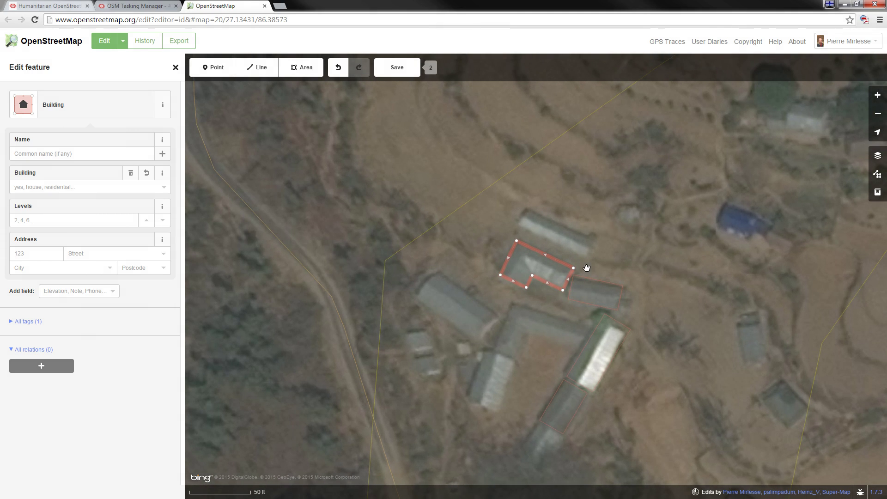
left_click(612, 252)
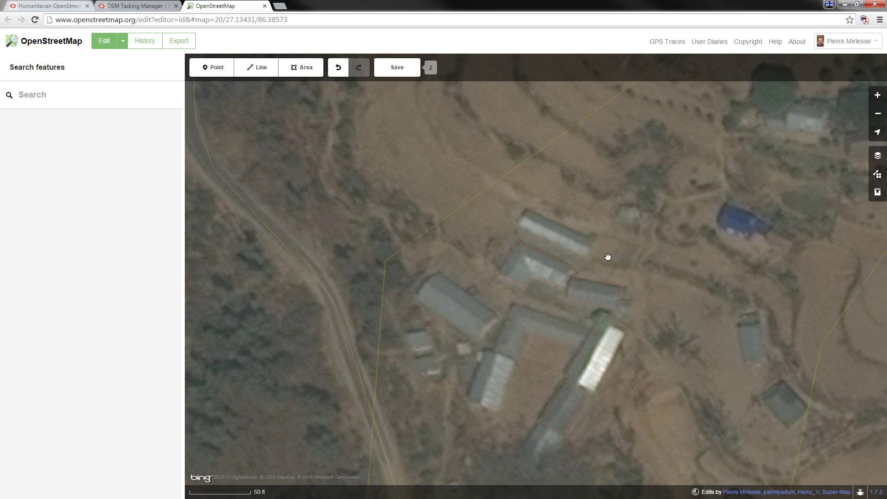
Extend the residential area's northwest edge outward to take in the building lying just outside its boundary.
scroll(608, 257, "down", 2)
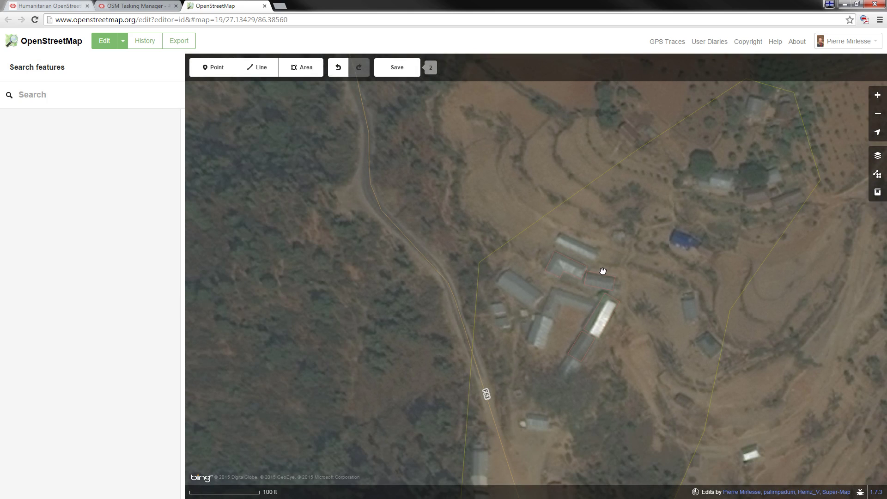
left_click_drag(638, 182, 522, 258)
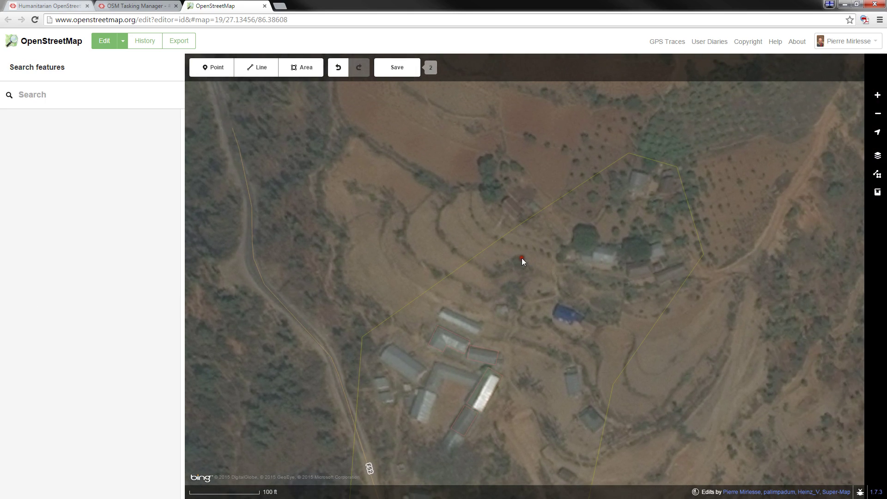
left_click(479, 258)
key("Escape")
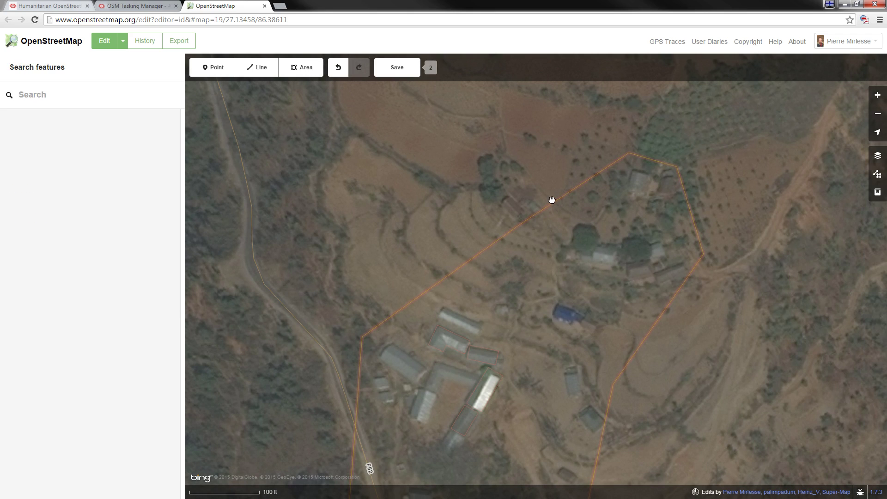
left_click(558, 203)
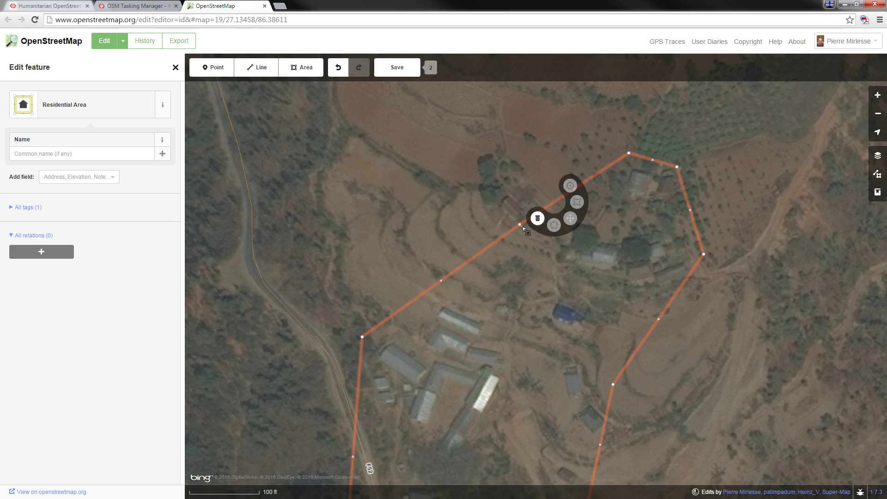
left_click_drag(521, 225, 509, 188)
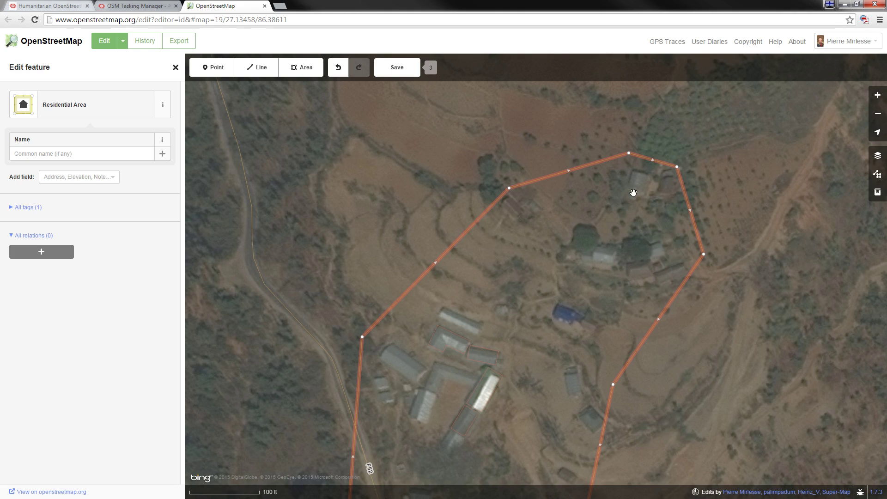
Outline an area with seven corners around the isolated tree-shaded building cluster north of the residential area.
left_click_drag(723, 134, 603, 277)
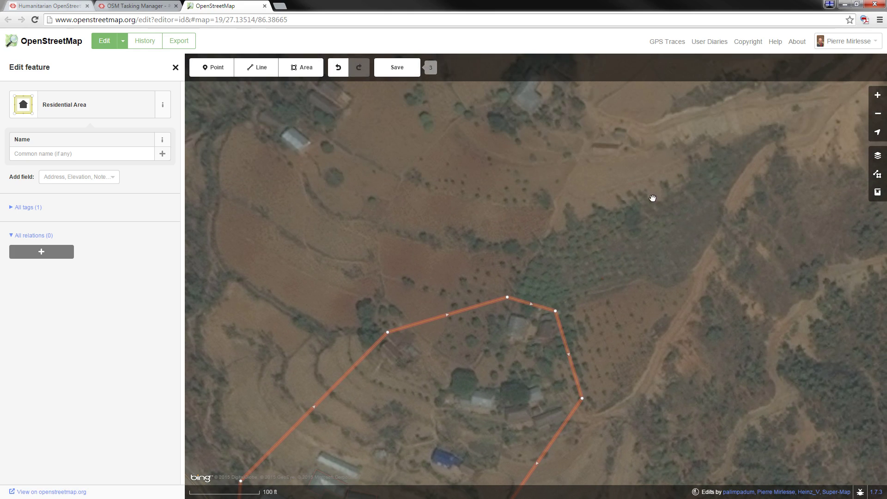
left_click_drag(663, 187, 644, 296)
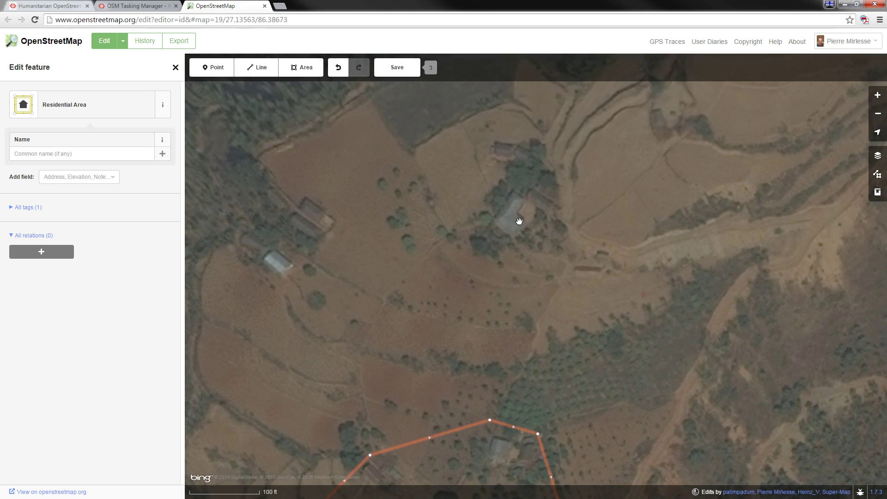
left_click(301, 68)
left_click(506, 134)
left_click(478, 151)
left_click(482, 213)
left_click(509, 256)
left_click(554, 245)
left_click(576, 201)
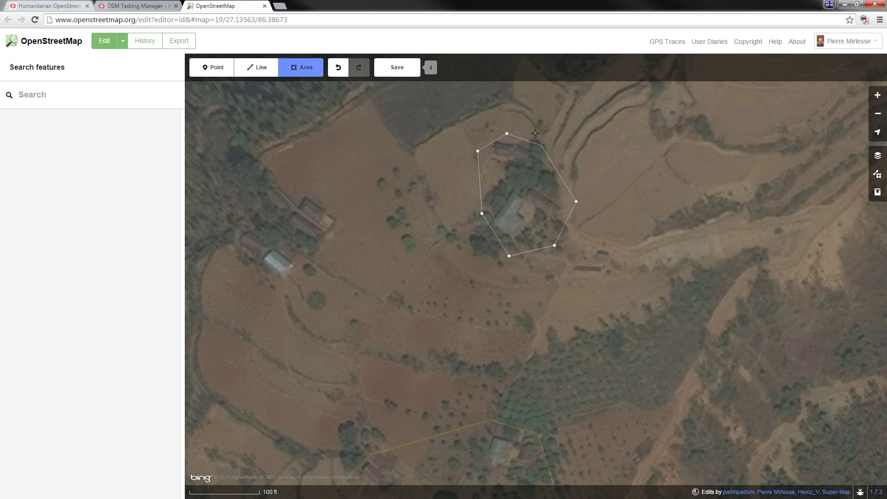
left_click(533, 132)
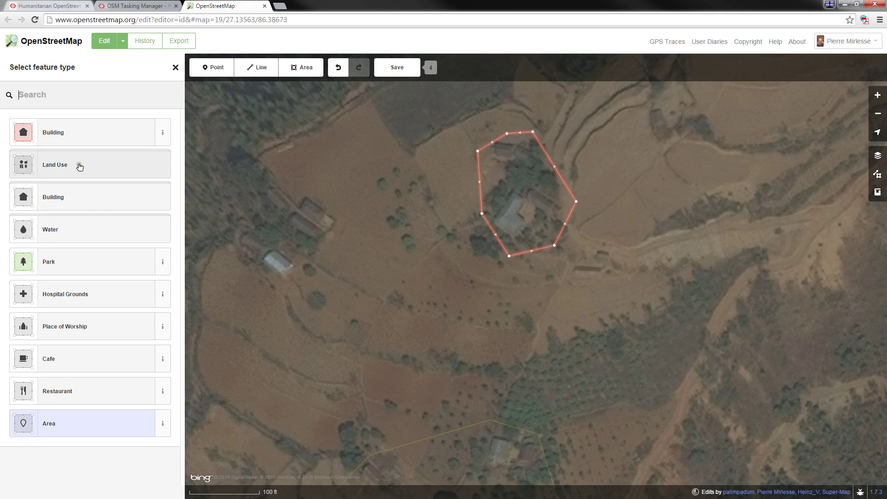
Classify the seven-cornered outline around the isolated building cluster as a Residential Area.
left_click(58, 171)
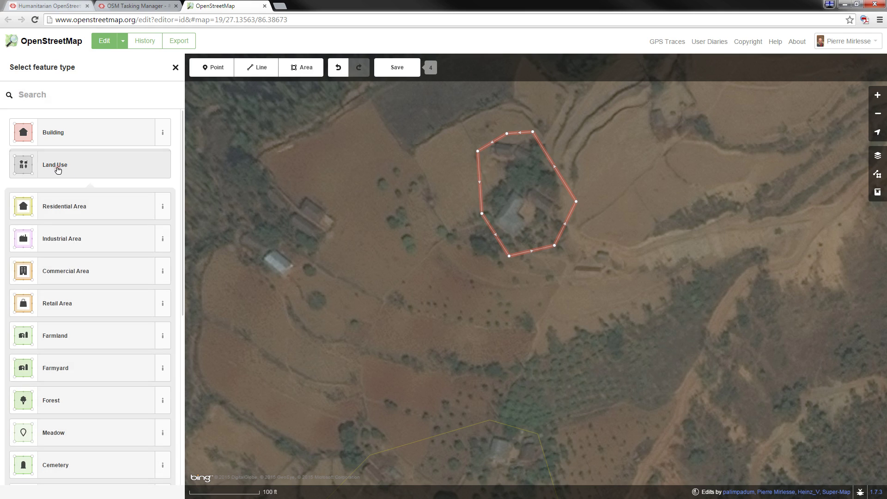
left_click(59, 212)
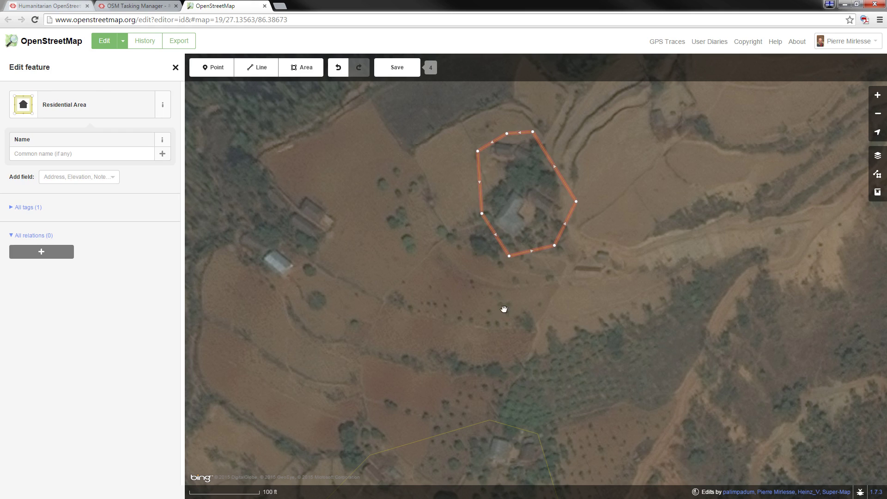
Trace a nine-point line from the east side of the isolated residential area along the dirt road to its eastern junction.
left_click_drag(527, 319, 404, 305)
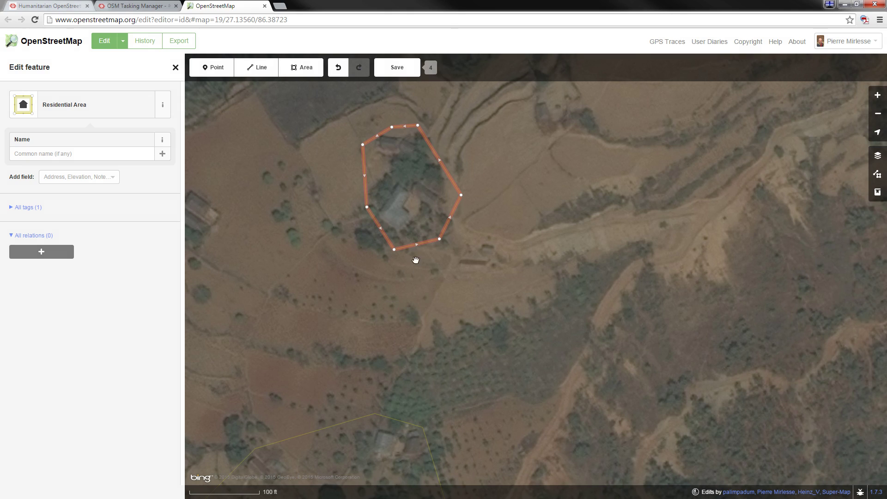
left_click_drag(593, 295, 467, 278)
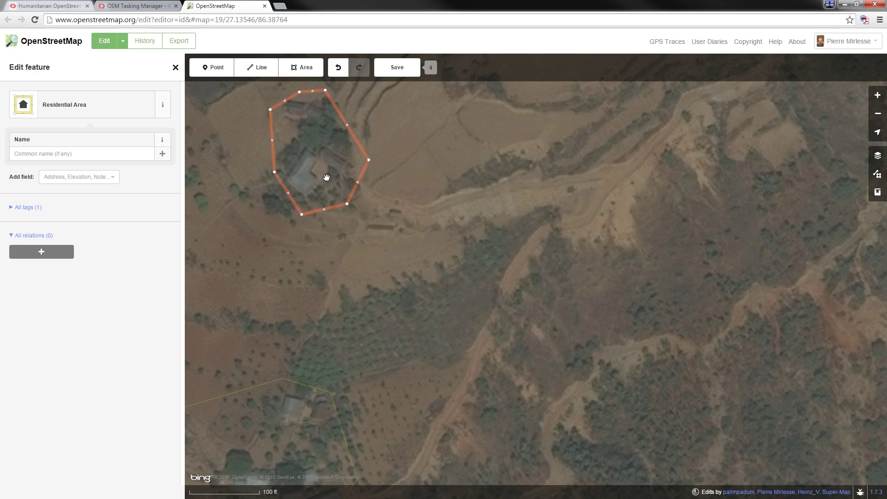
left_click(258, 67)
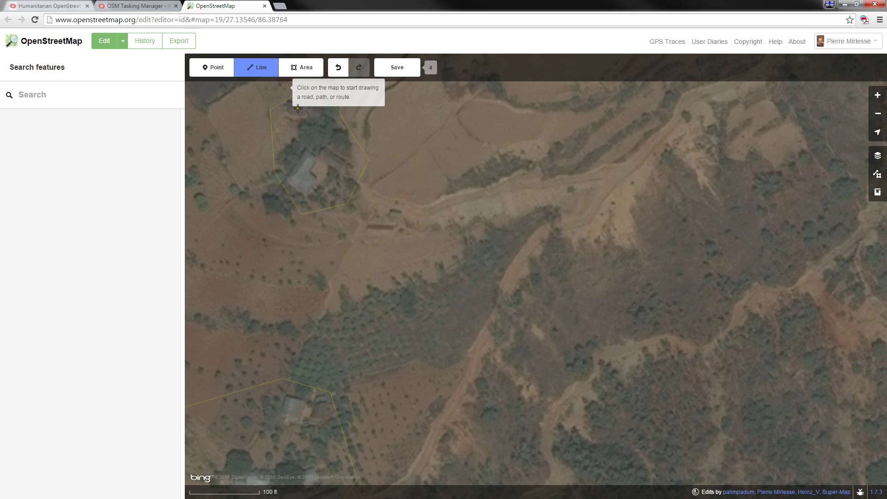
left_click(356, 154)
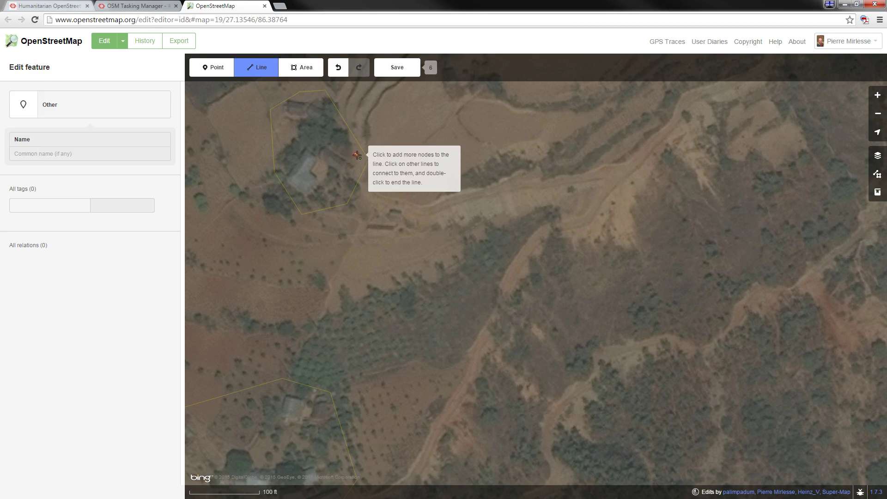
left_click(366, 192)
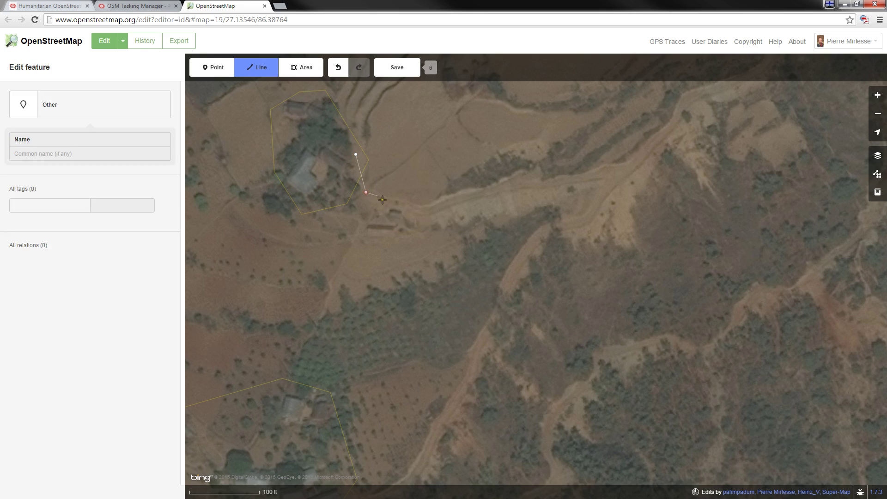
left_click(397, 204)
left_click(420, 210)
left_click(451, 203)
left_click(497, 187)
left_click(544, 182)
key("a")
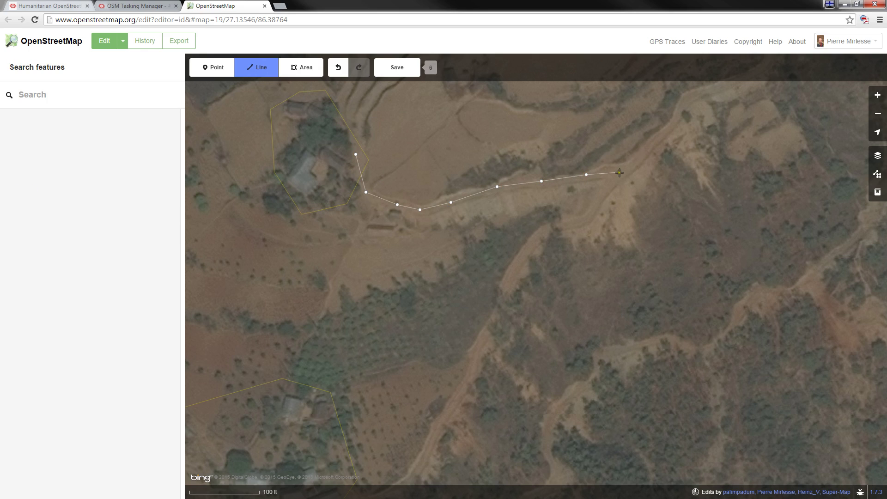
left_click(623, 173)
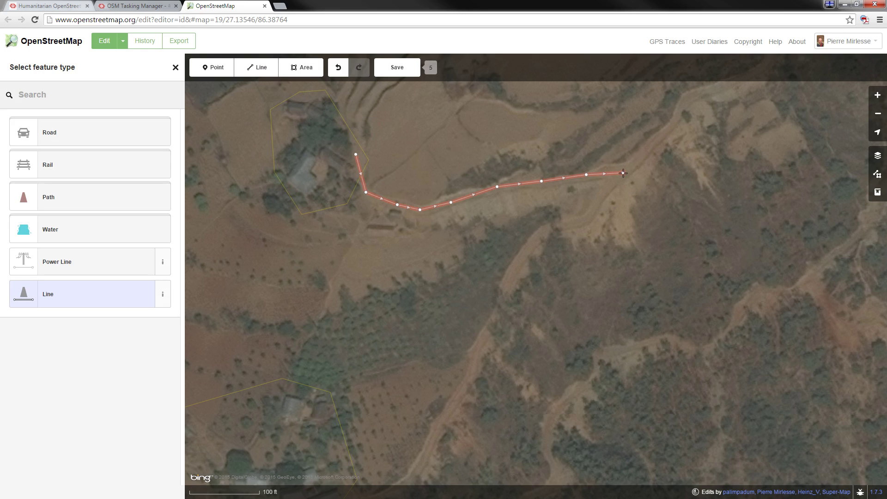
Classify the traced line as a Residential Road.
left_click(60, 135)
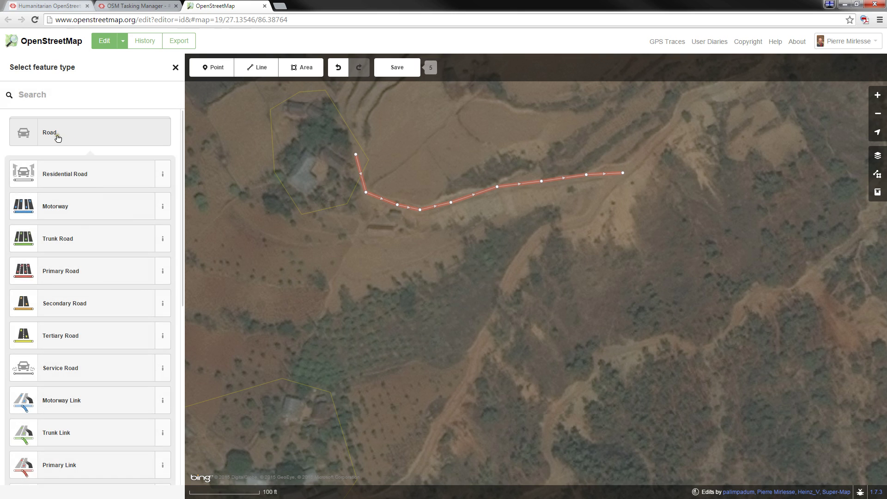
left_click(64, 181)
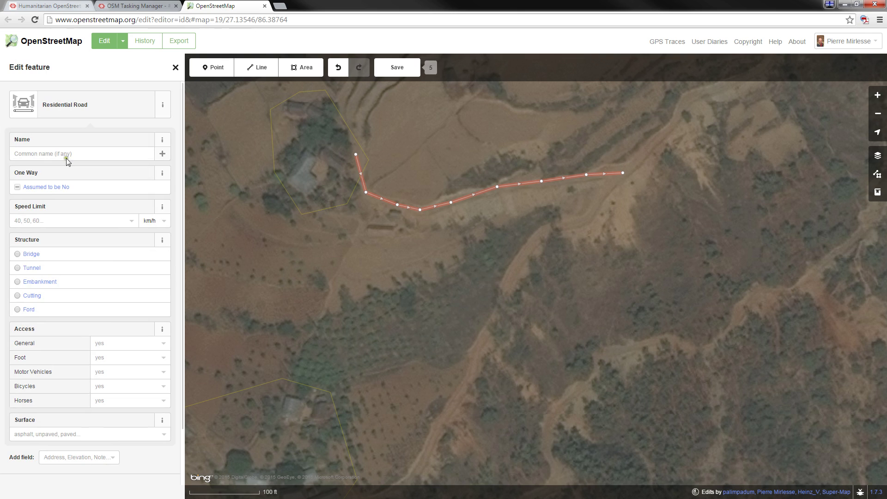
left_click(77, 112)
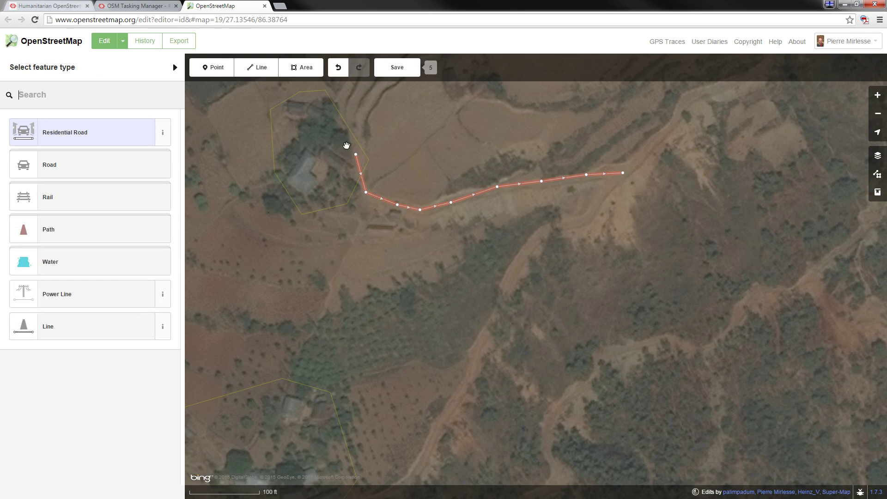
Start a line on the dirt road northeast of the residential road, join it to that road's east end and trace the bend southwest.
mouse_move(647, 192)
left_mouse_down()
mouse_move(505, 271)
mouse_move(490, 269)
left_mouse_up()
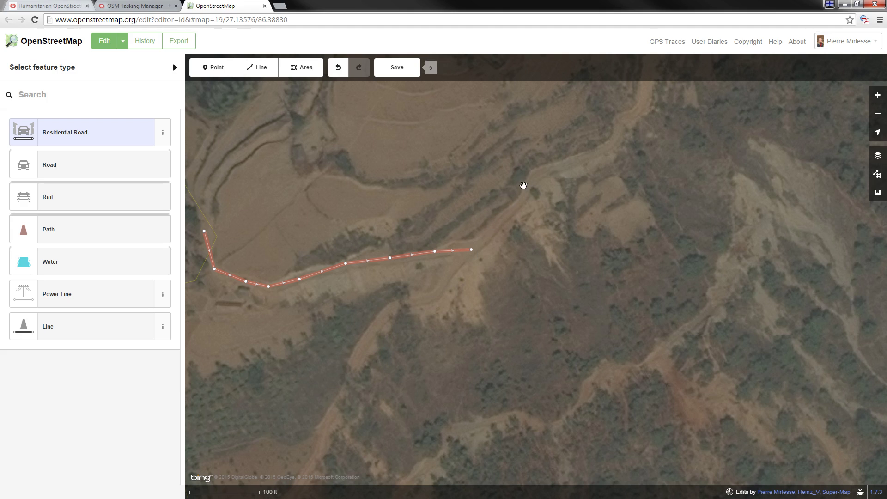
left_click(255, 68)
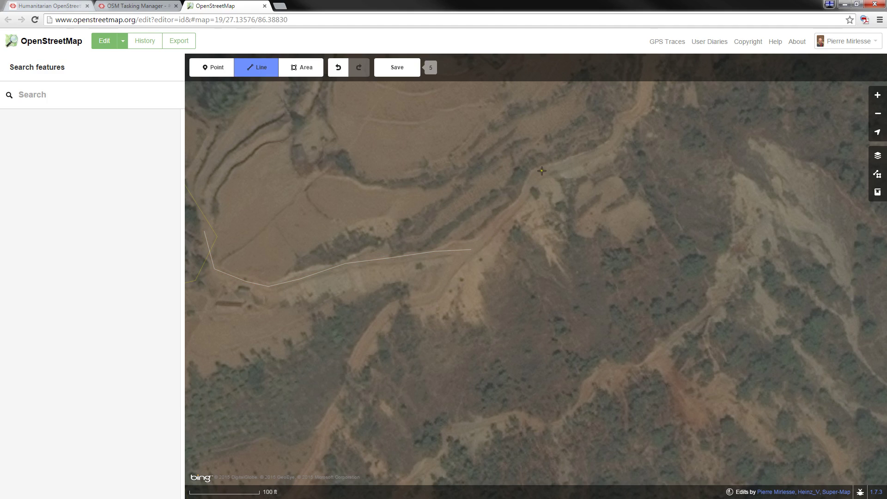
left_click(542, 170)
left_click(524, 196)
left_click(496, 228)
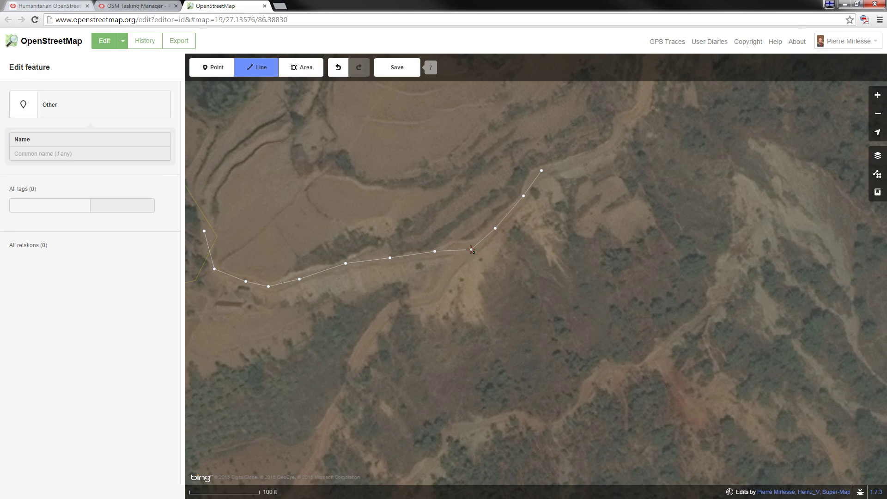
left_click(471, 250)
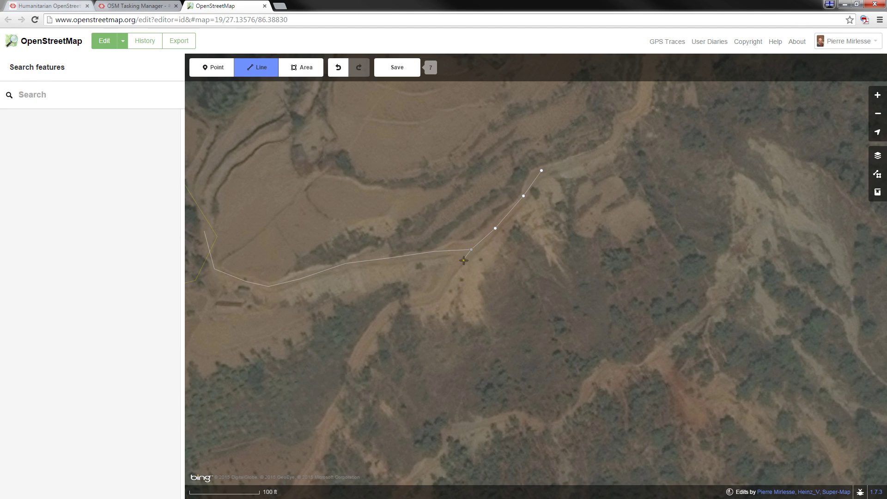
left_click(451, 269)
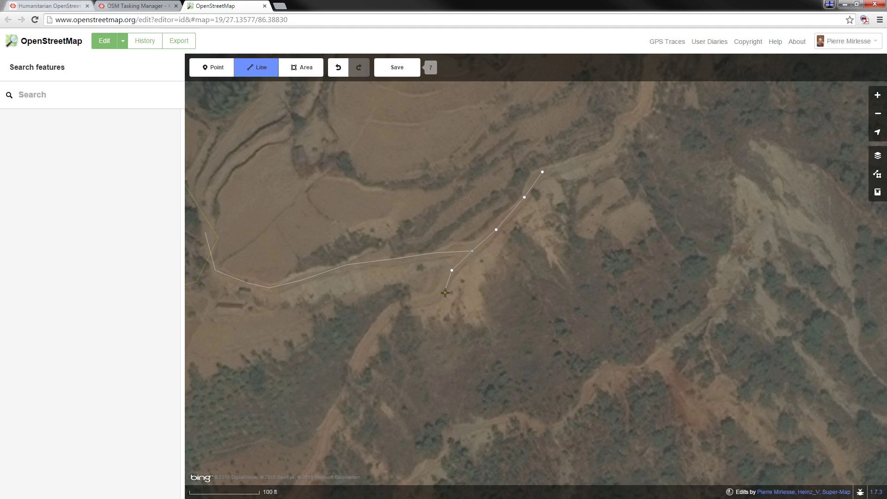
left_click(417, 302)
left_click(389, 313)
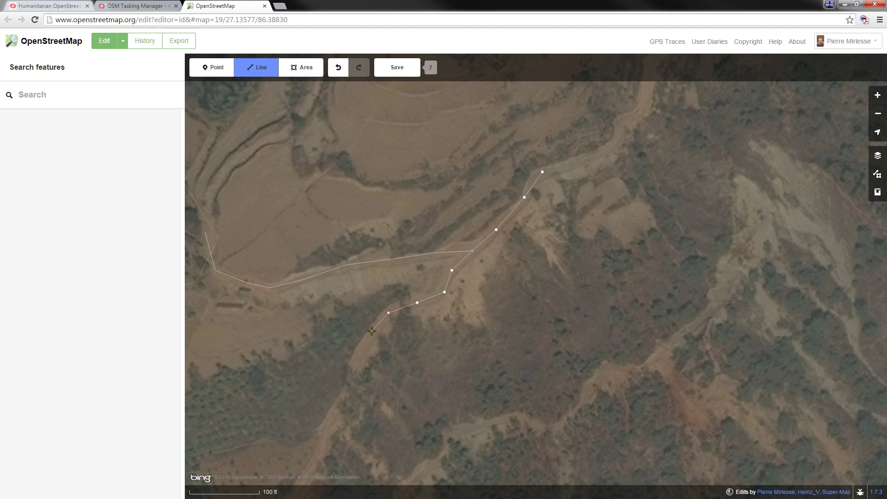
left_click(374, 334)
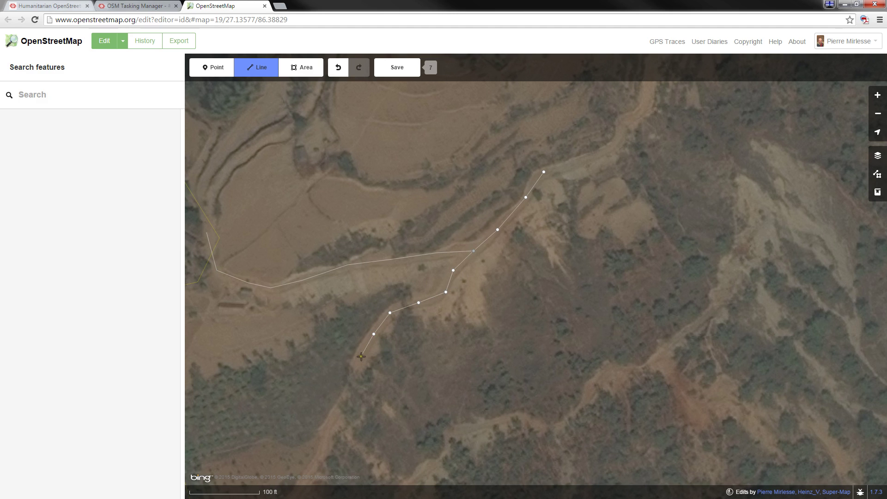
Continue the line south along the dirt road past the larger residential area and end it northeast of the small white-roofed building.
mouse_move(362, 359)
left_mouse_down()
mouse_move(376, 350)
mouse_move(422, 198)
mouse_move(448, 154)
left_mouse_up()
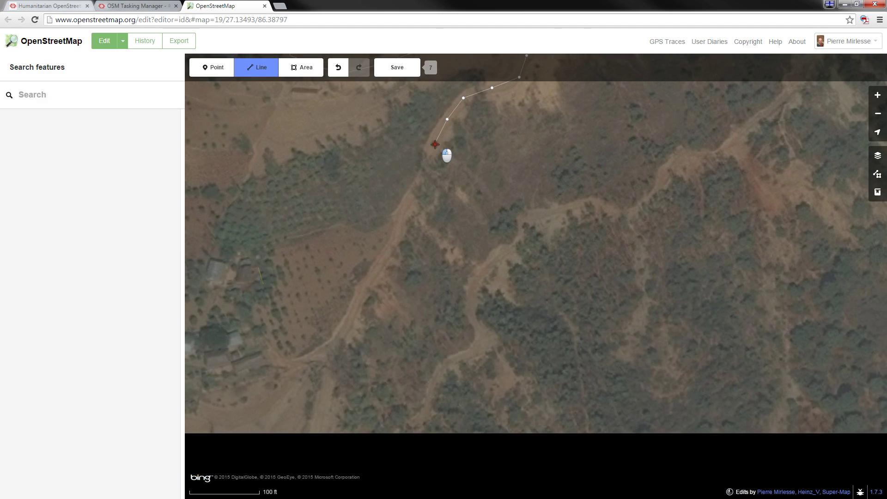
left_click(422, 170)
left_click(400, 224)
left_click(380, 271)
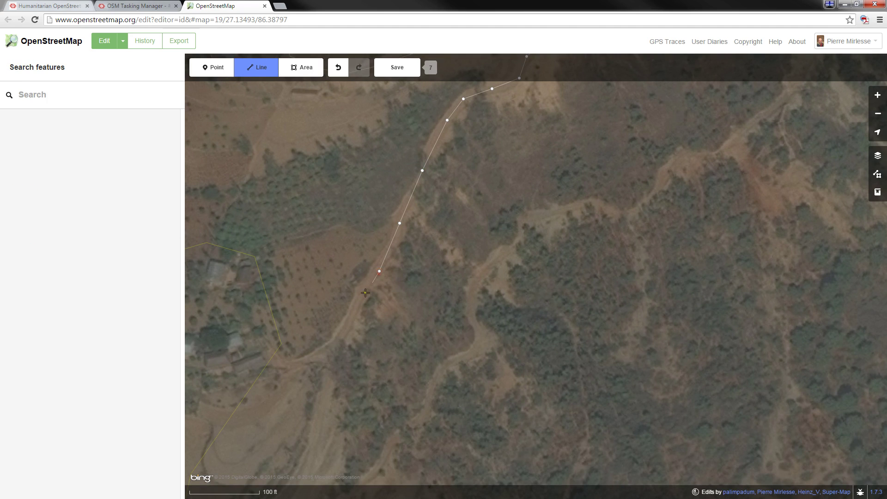
left_click(363, 301)
left_click(342, 335)
left_click(331, 349)
left_click(326, 394)
left_click(320, 426)
left_click(318, 441)
left_click_drag(317, 440, 336, 263)
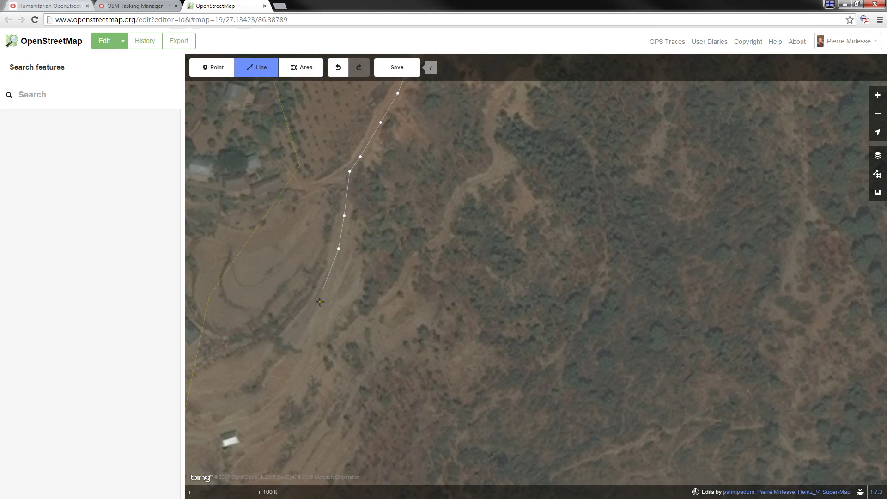
left_click(324, 318)
left_click(304, 373)
double_click(297, 384)
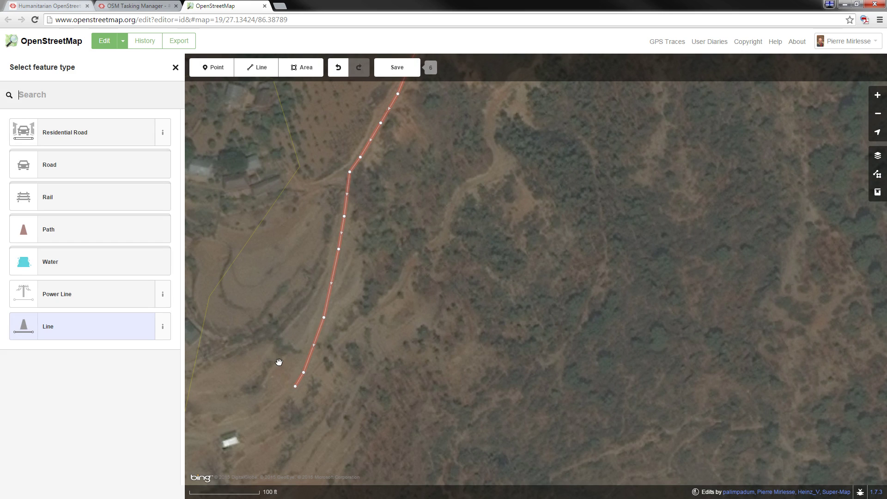
Classify the long north-south line as an Unknown Road.
left_click(83, 176)
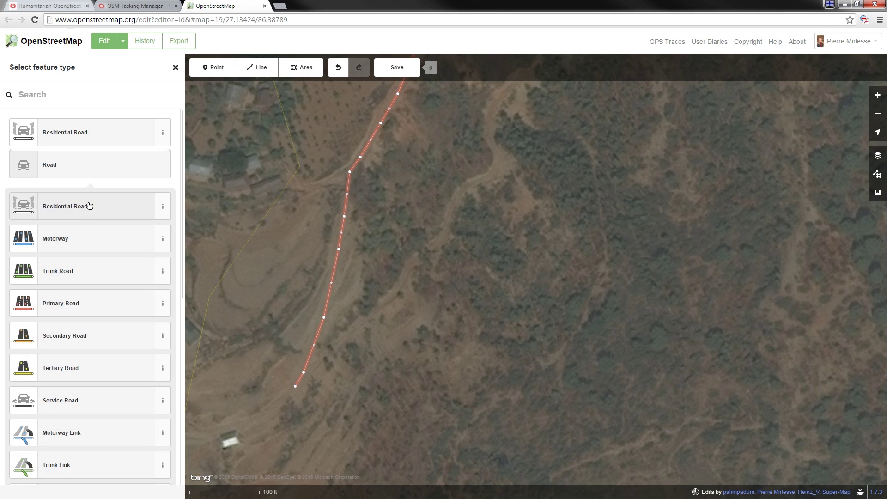
scroll(89, 206, "down", 4)
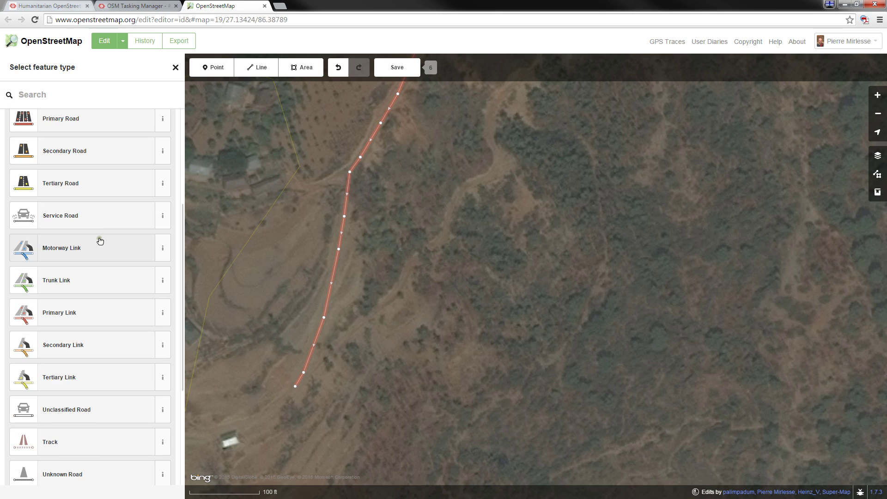
scroll(93, 269, "down", 1)
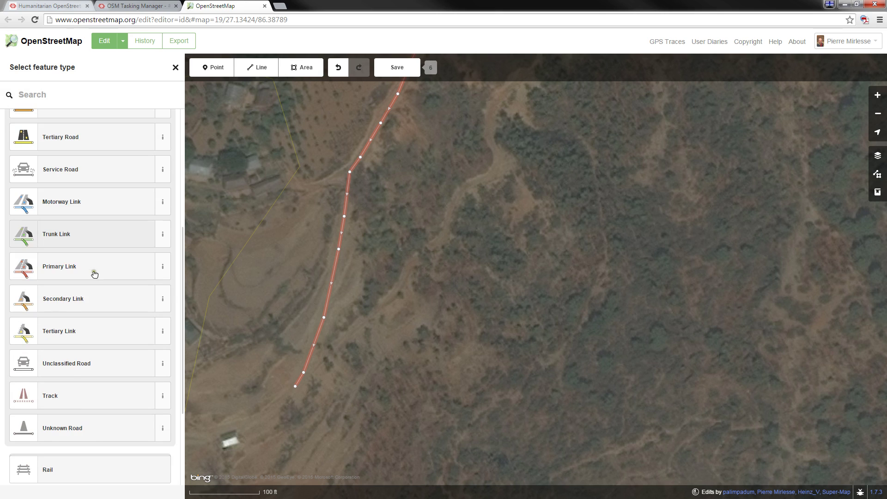
left_click(83, 436)
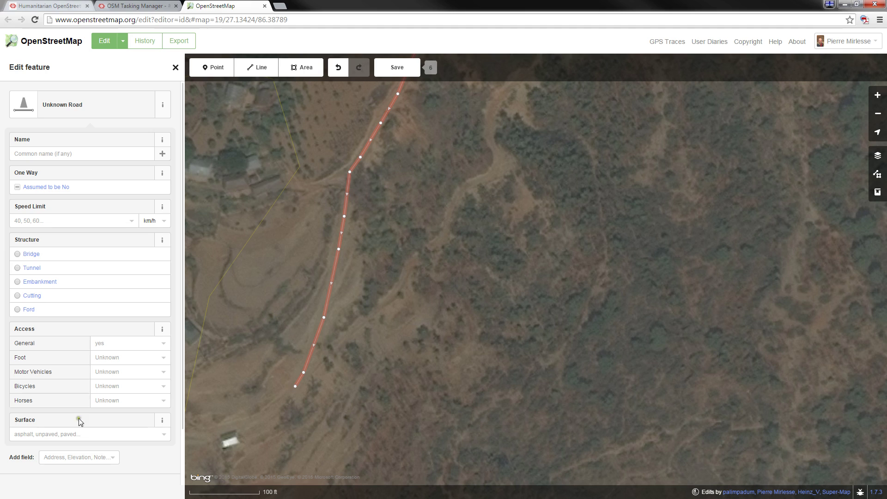
left_click(26, 104)
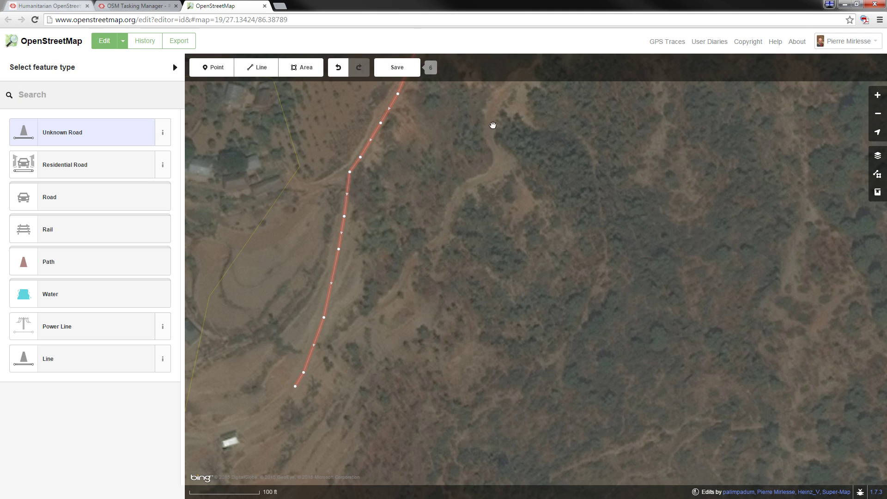
Trace a branch line from the node near the unknown road's south end, following the winding dirt route northeast to the clearing in the woods.
left_click(256, 68)
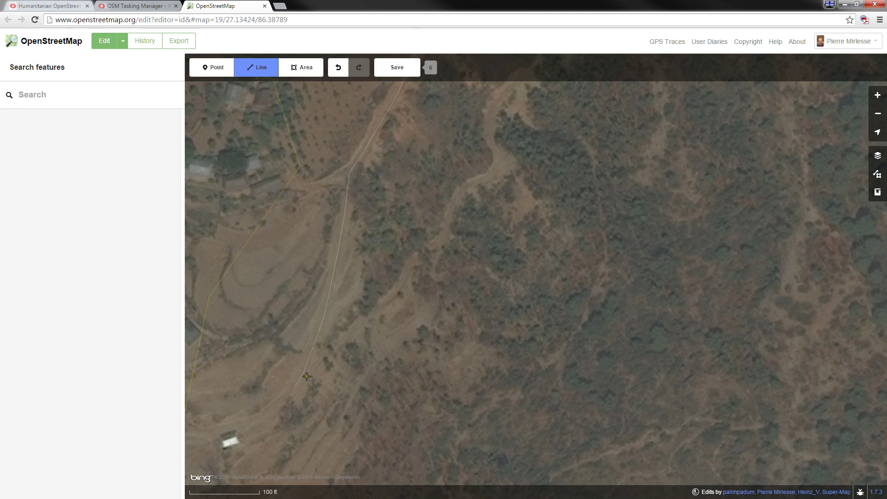
left_click(307, 377)
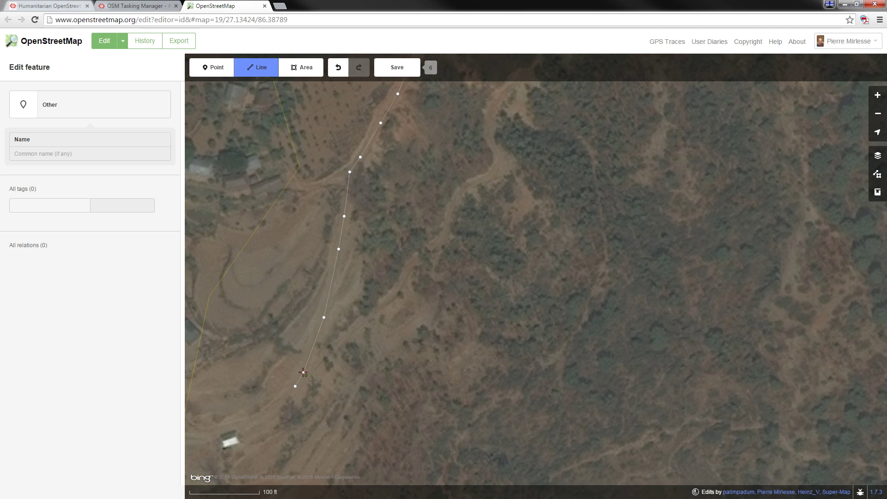
left_click(305, 372)
left_click(322, 358)
left_click(354, 328)
left_click(380, 305)
left_click(392, 294)
left_click(411, 266)
left_click(430, 245)
left_click(445, 238)
left_click(458, 194)
left_click(493, 174)
left_click(502, 159)
left_click(490, 139)
left_click(500, 100)
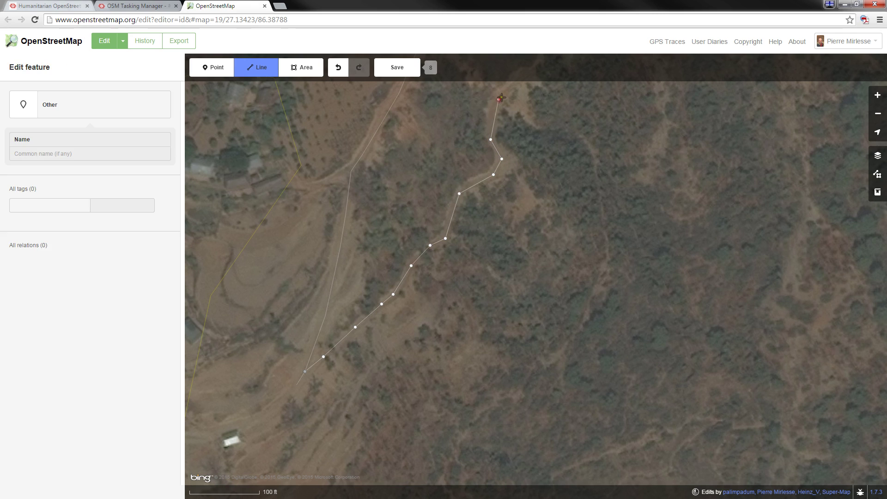
left_click_drag(517, 99, 463, 204)
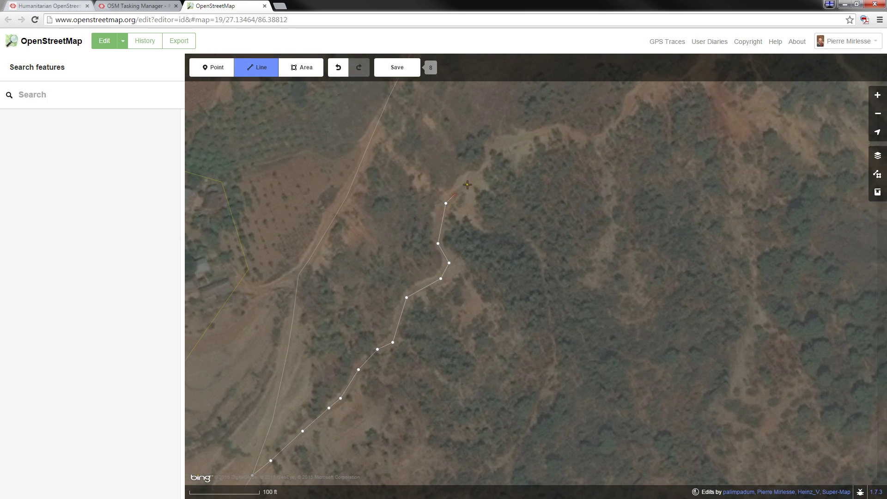
left_click(478, 177)
left_click(477, 177)
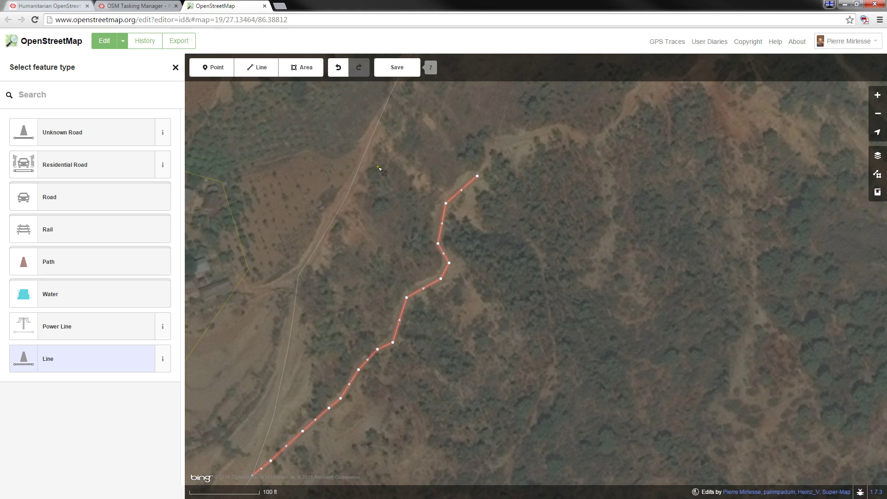
Check the description of the Track road type and classify the winding branch line through the woods as a Track.
left_click(46, 202)
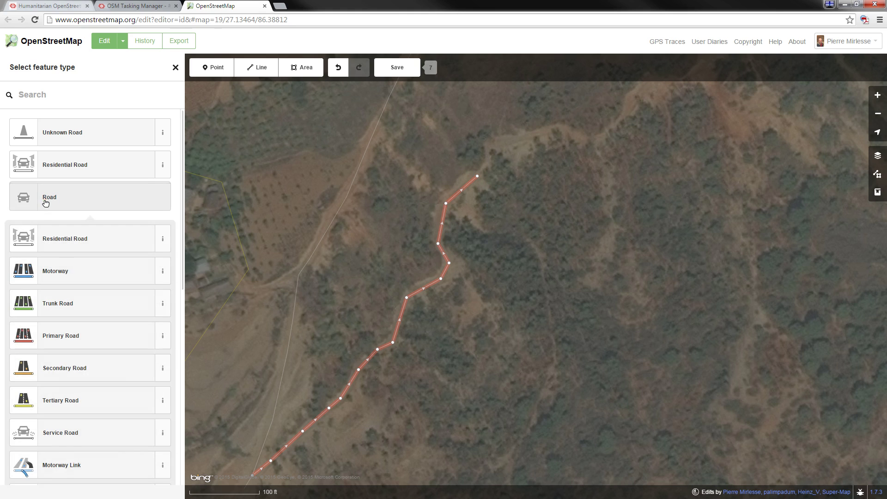
scroll(39, 379, "down", 5)
scroll(45, 394, "down", 1)
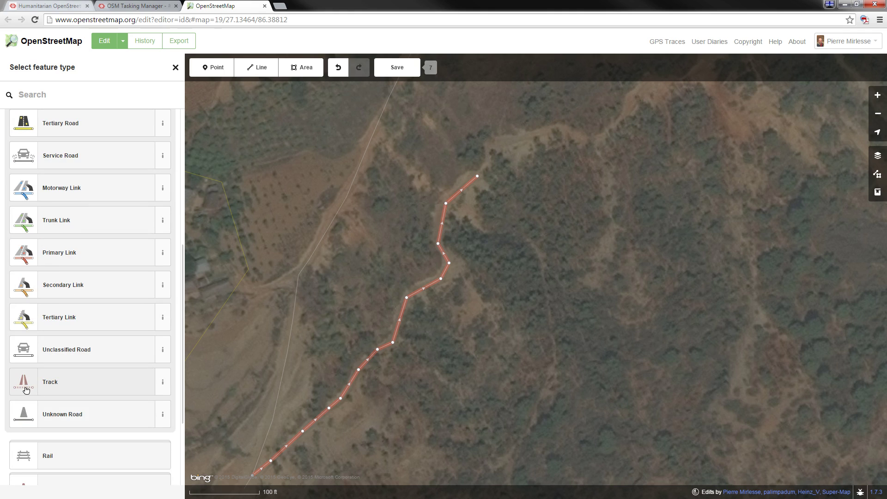
left_click(163, 385)
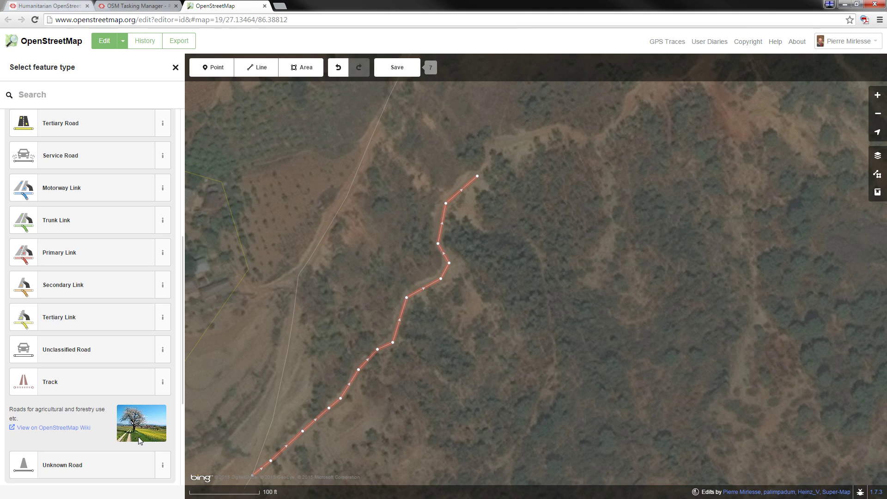
left_click(56, 395)
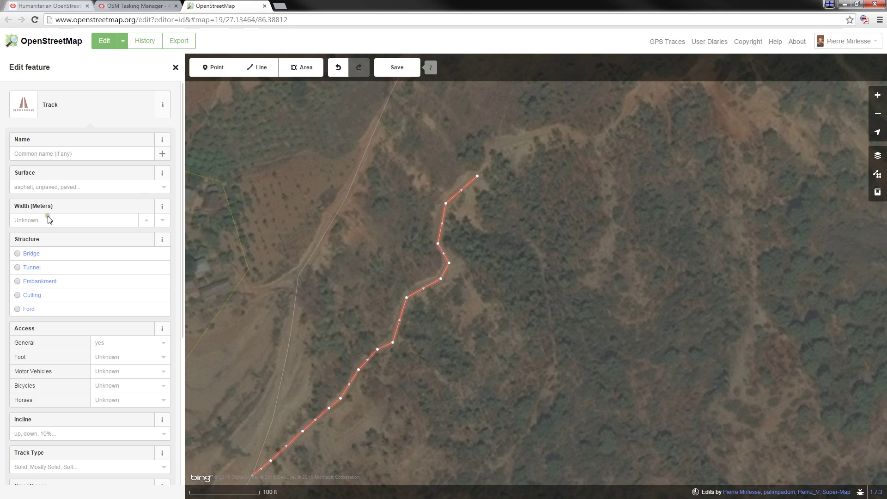
left_click(24, 102)
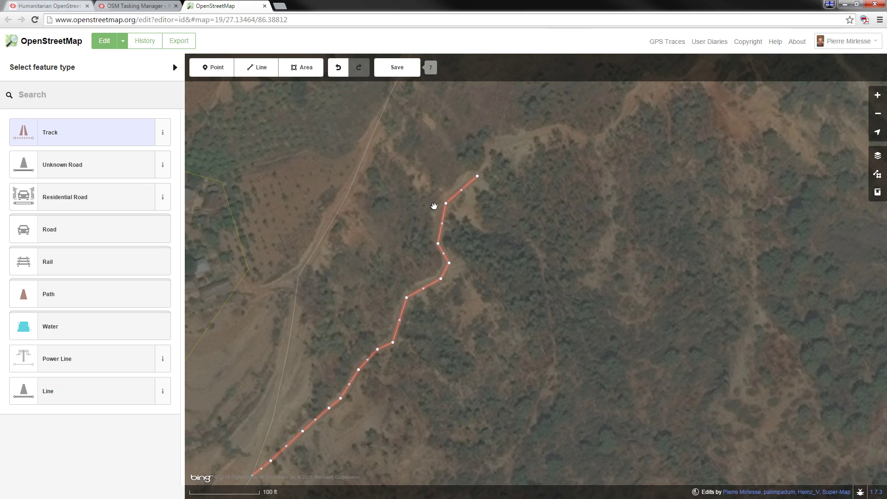
Trace a line branching from the track near its northeast end, following the narrow trail southeast and south through the woods.
left_click(258, 69)
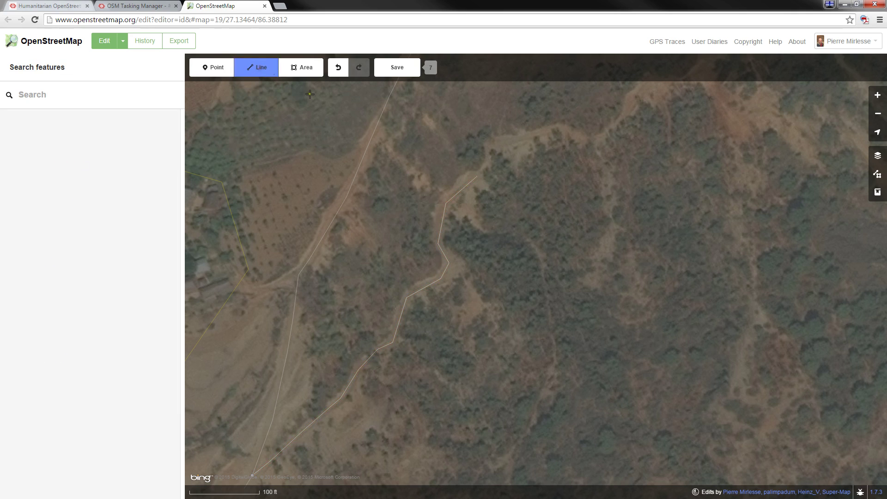
left_click(463, 190)
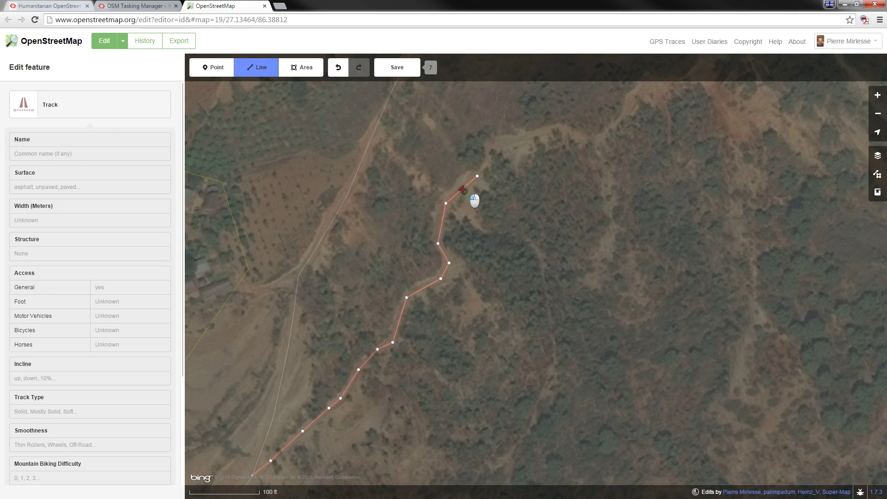
left_click(463, 191)
left_click(472, 215)
left_click(479, 228)
left_click(497, 232)
left_click(523, 233)
left_click(536, 248)
left_click(544, 271)
left_click(552, 297)
left_click(552, 322)
double_click(554, 336)
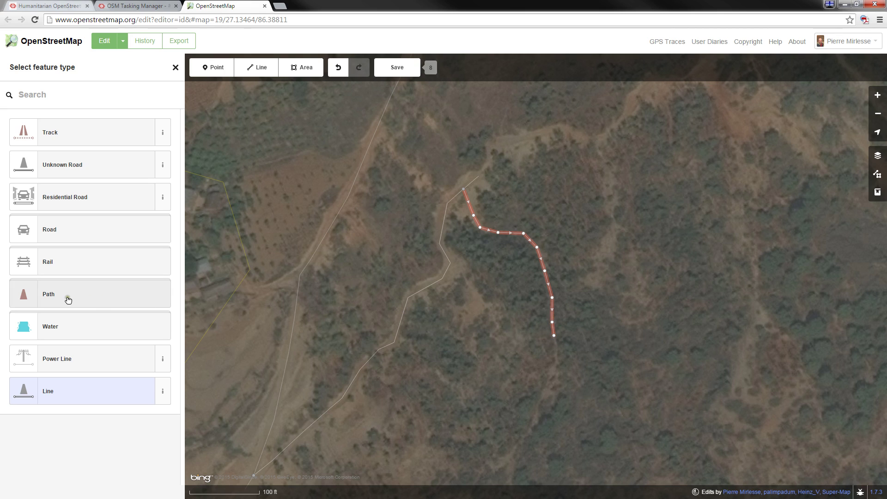
Classify the narrow trail line through the woods as a Foot Path.
left_click(41, 296)
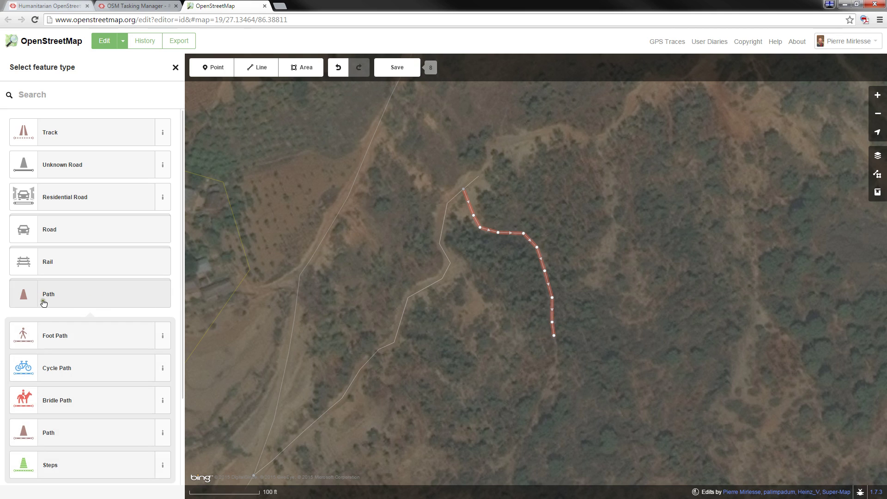
left_click(54, 341)
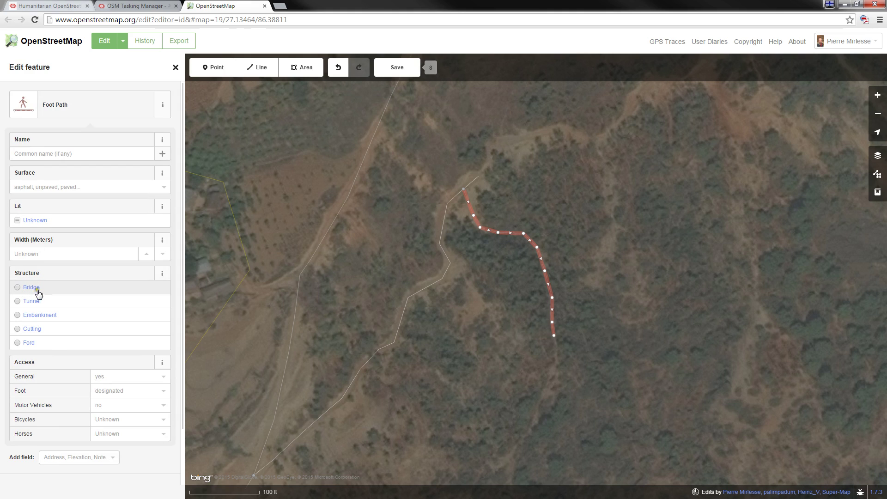
left_click(26, 111)
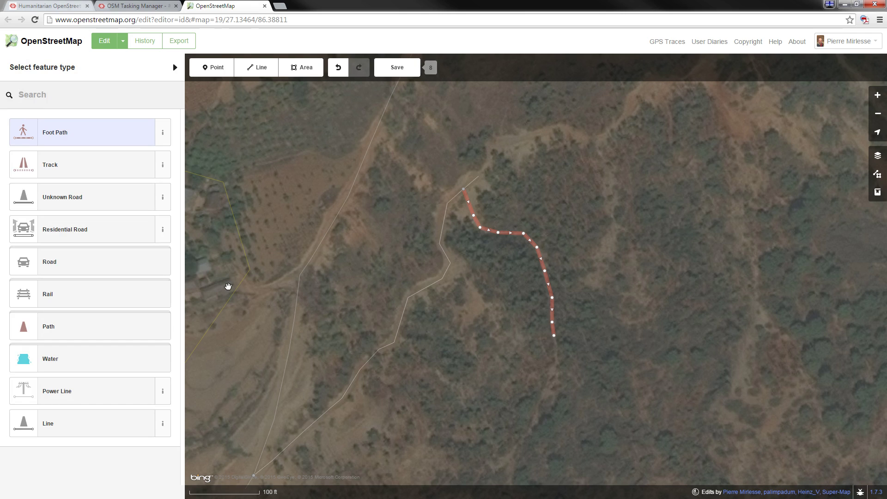
Review the traced roads and upload the edits to OpenStreetMap with the existing changeset comment "#hotosm-project-1090 #TomTom".
left_click_drag(321, 188, 323, 374)
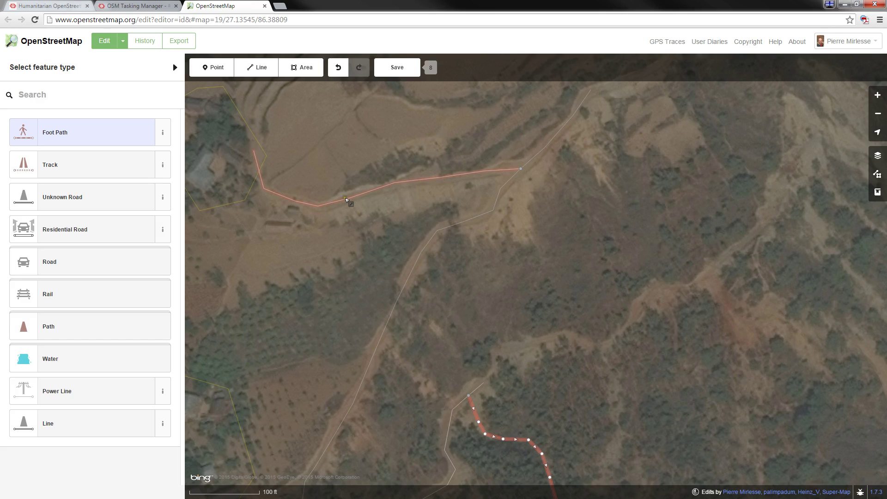
left_click_drag(513, 376, 497, 179)
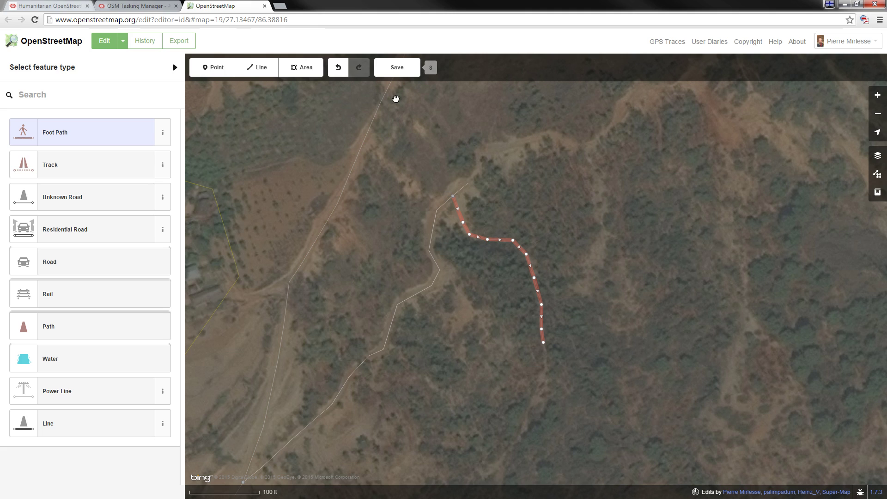
left_click(402, 72)
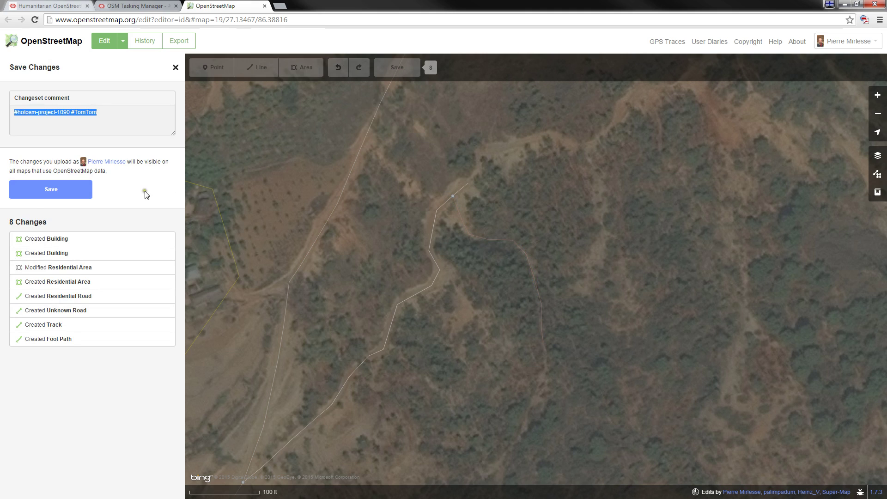
left_click(49, 191)
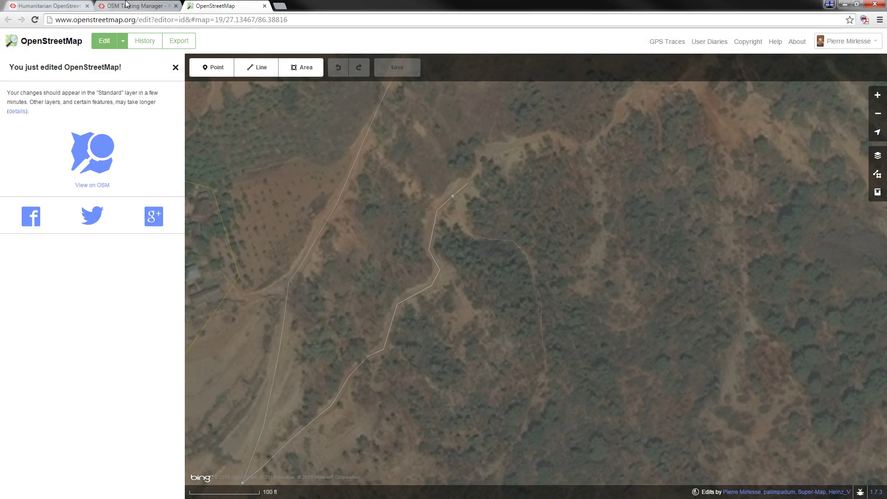
Switch to the OSM Tasking Manager and unlock Task #94 without marking it as done.
left_click(133, 6)
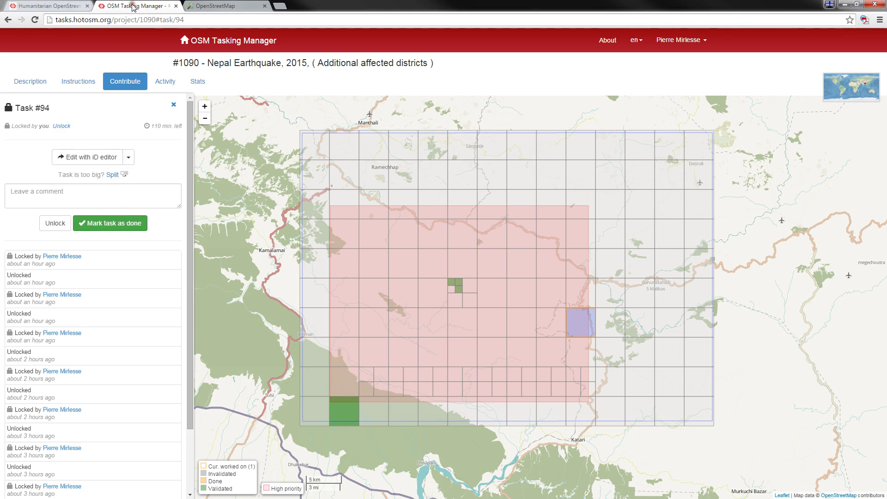
left_click(51, 227)
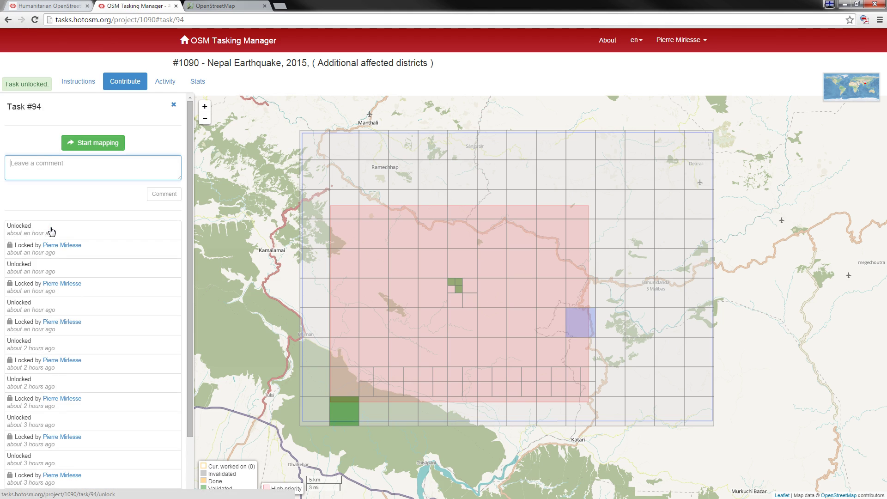